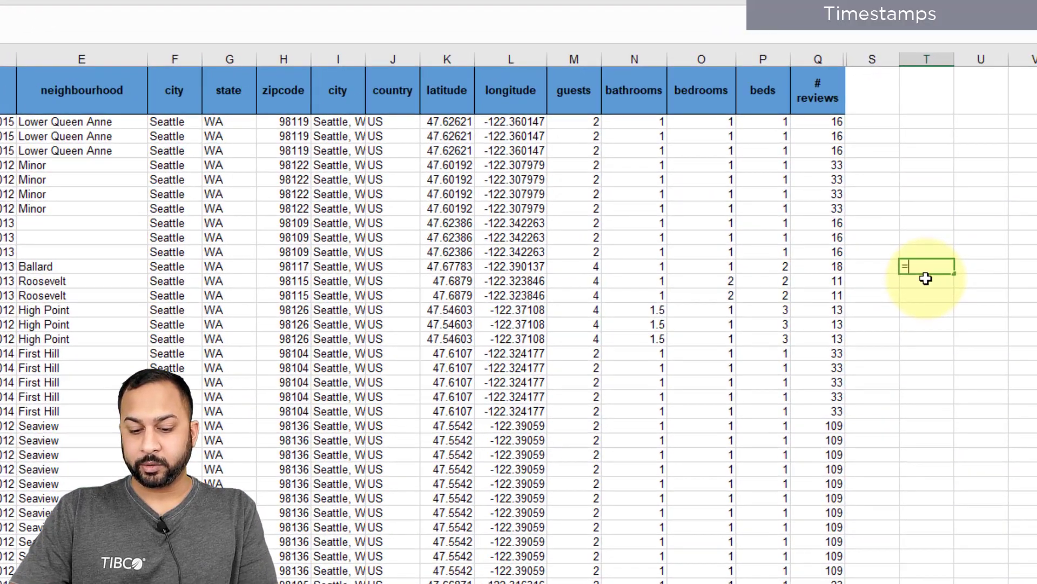
- Try an AVERAGE of the review counts Q7:Q16 in T12, then clear it
{"action": "type", "text": "=a"}
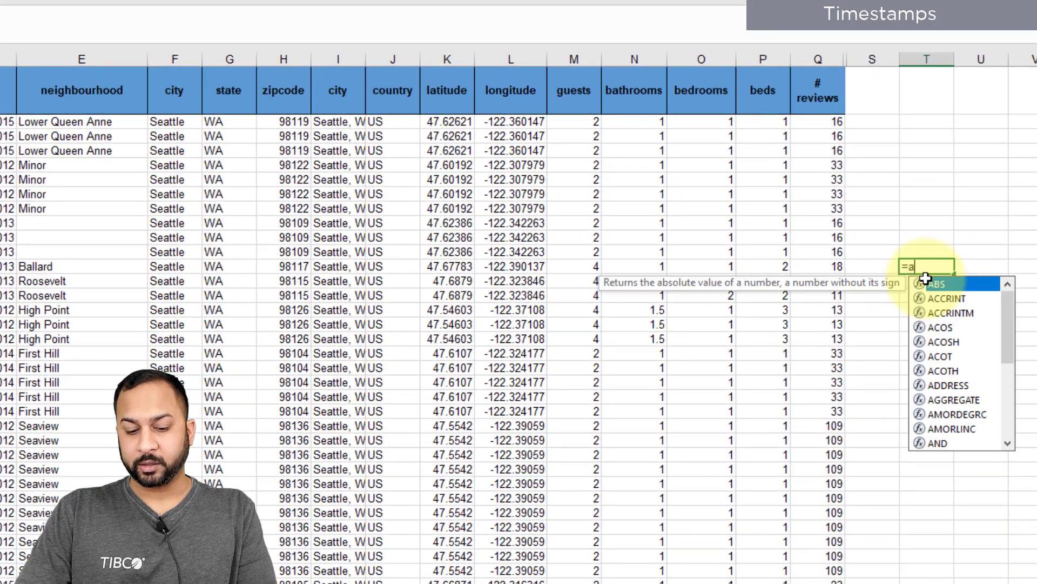
{"action": "type", "text": "verage("}
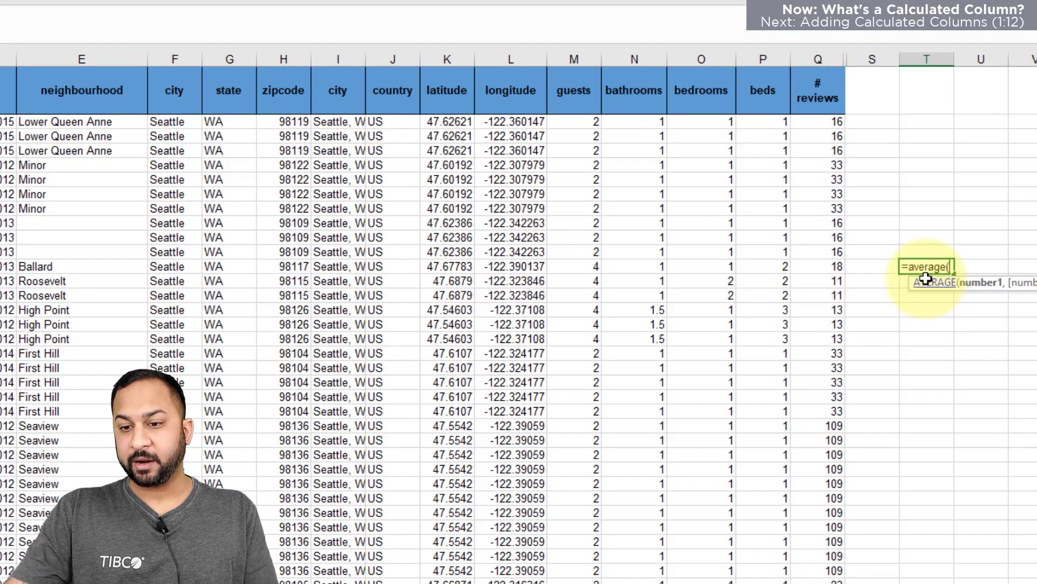
{"action": "left_click_drag", "start_coordinate": [830, 196], "coordinate": [844, 322]}
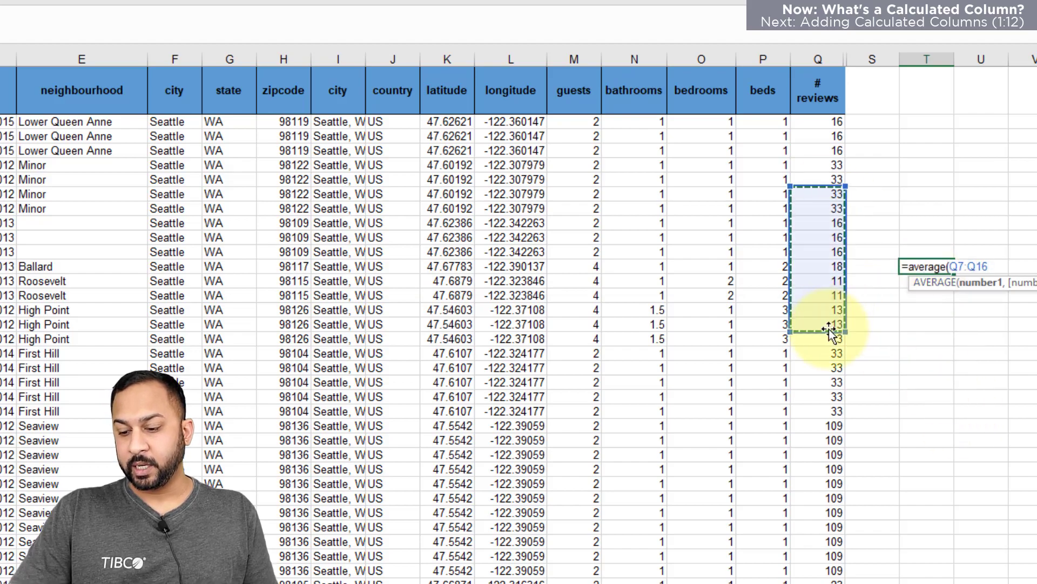
{"action": "key", "text": "Return"}
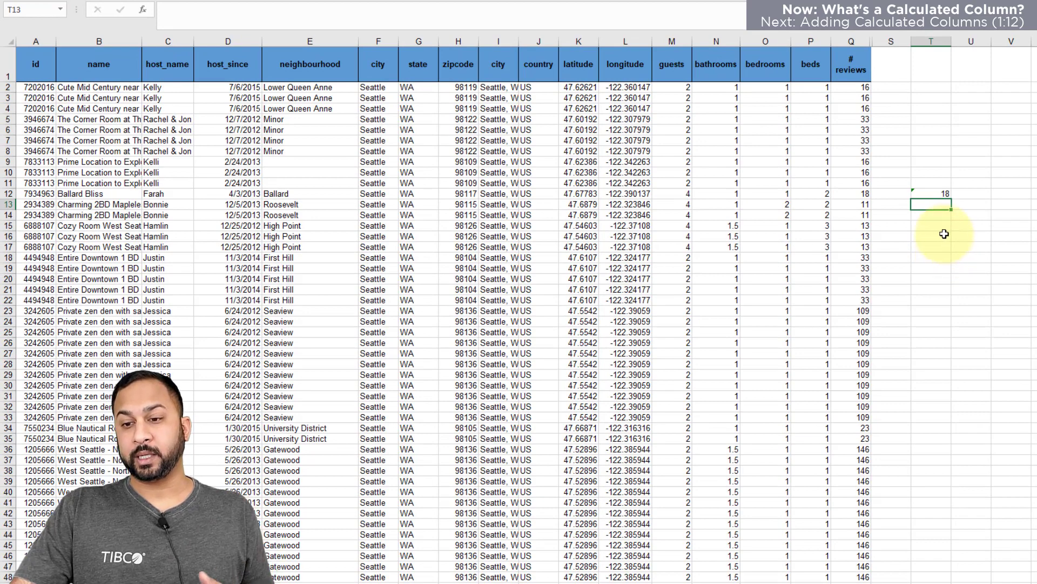
{"action": "left_click", "coordinate": [938, 193]}
{"action": "key", "text": "Delete"}
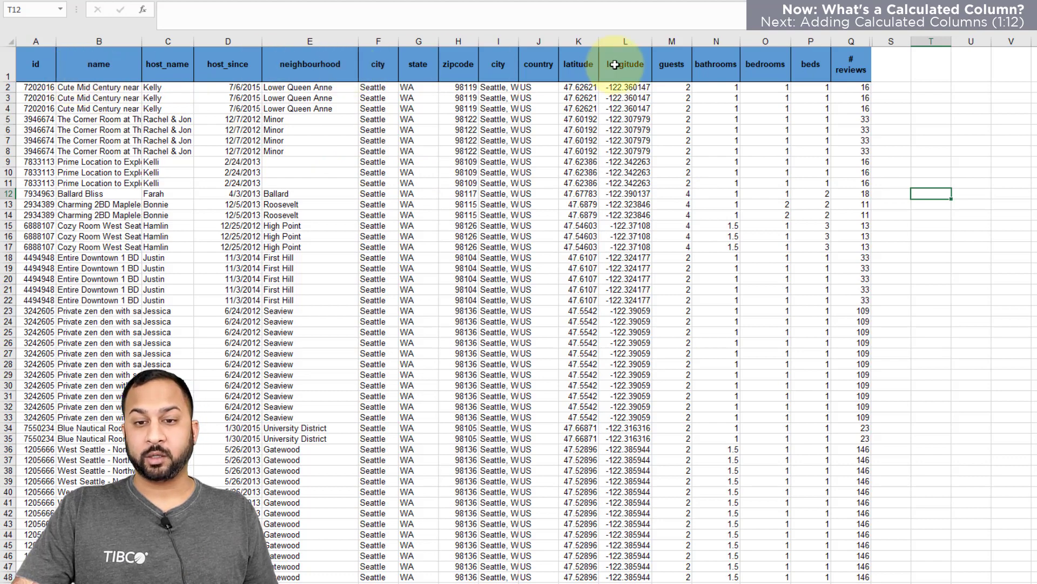
- Select listing rows 4–5 and unhide the Calculated Column in column R
{"action": "left_click", "coordinate": [112, 119]}
{"action": "left_click_drag", "start_coordinate": [113, 119], "coordinate": [837, 110]}
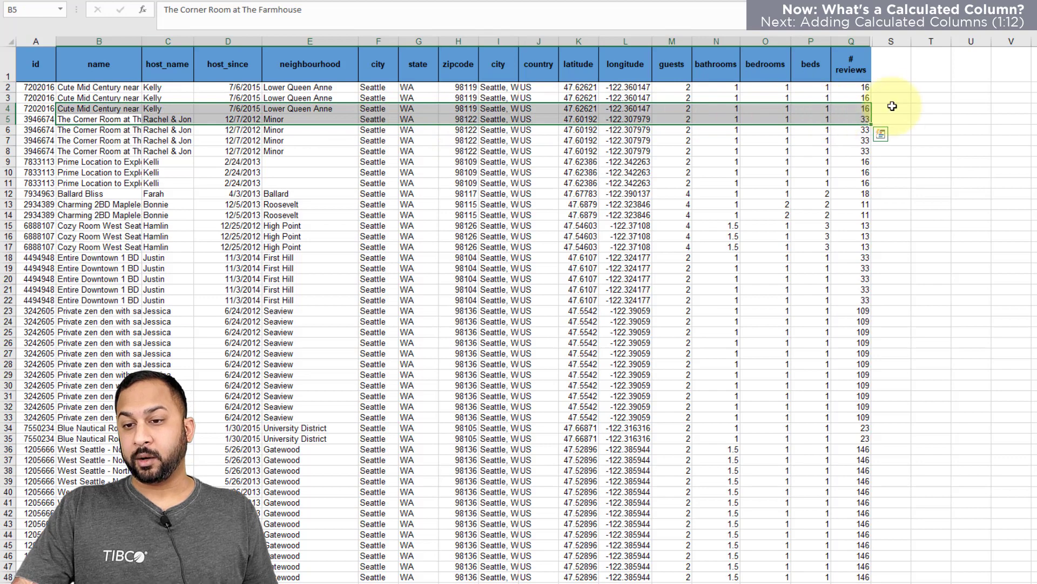
{"action": "right_click", "coordinate": [872, 37]}
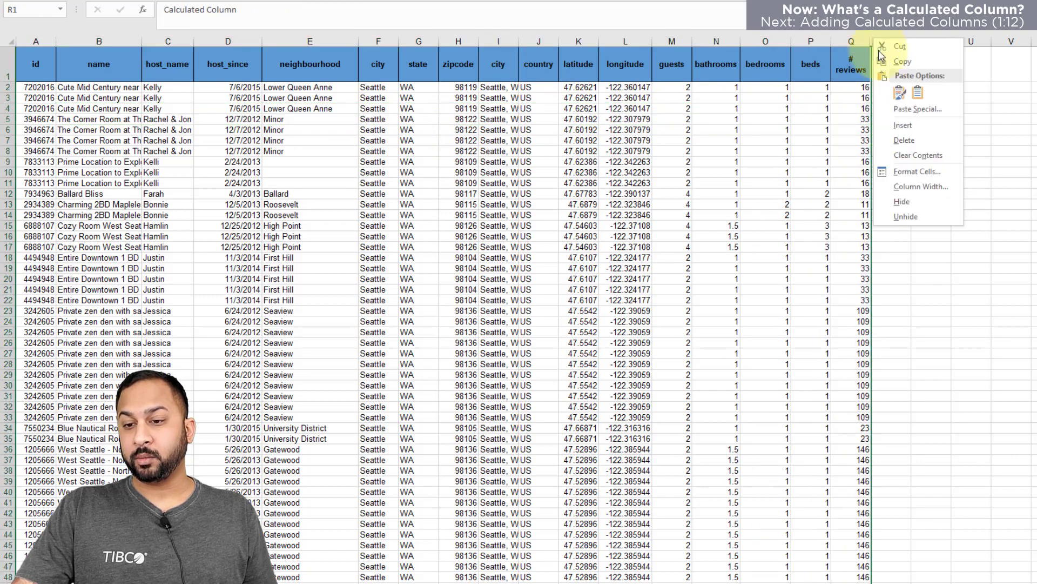
{"action": "left_click", "coordinate": [899, 217]}
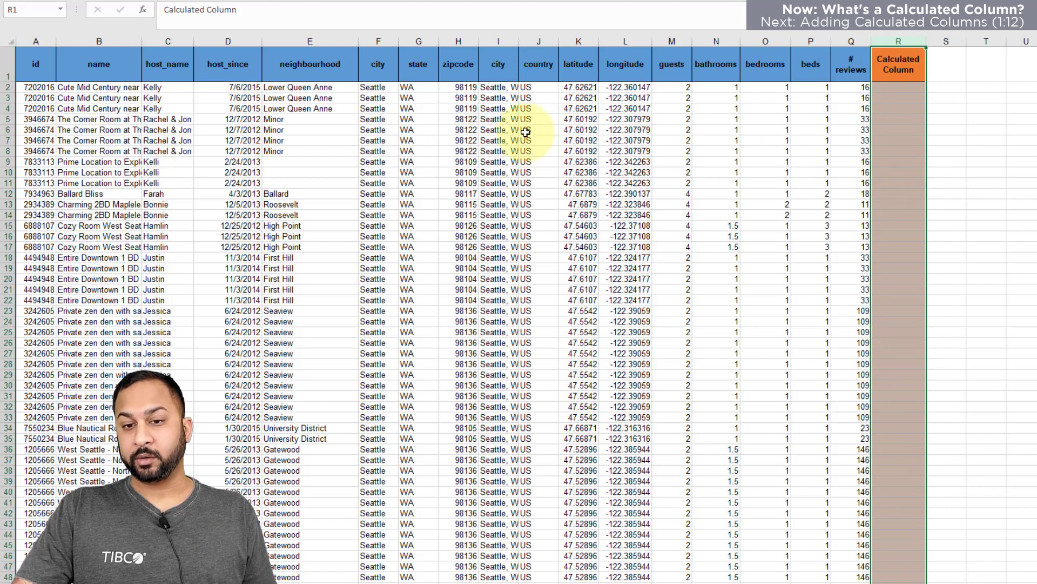
- Enter =P2/M2 in R2 and fill it down the whole Calculated Column
{"action": "key", "text": "Down"}
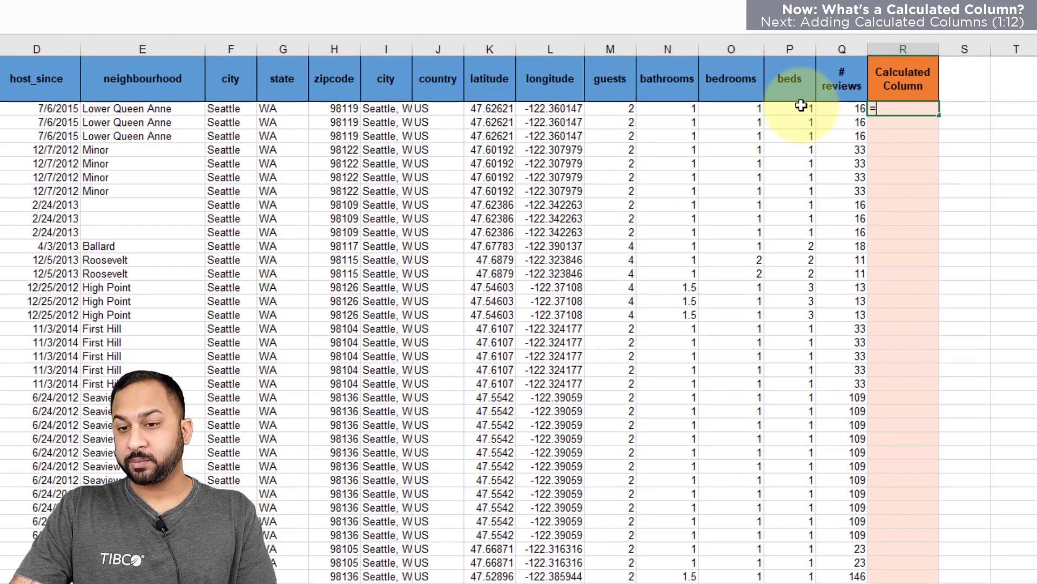
{"action": "left_click", "coordinate": [801, 106]}
{"action": "type", "text": "/"}
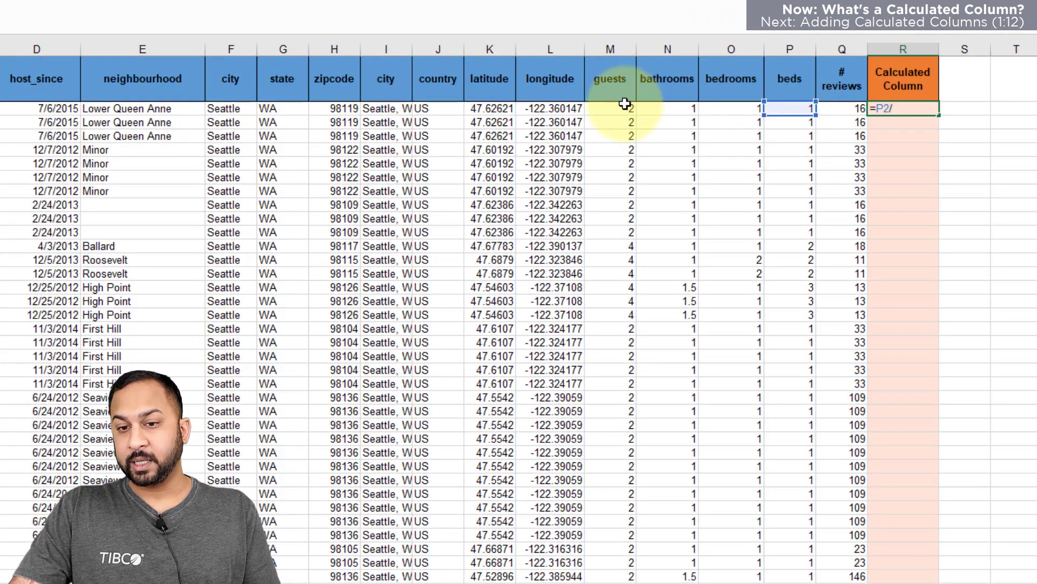
{"action": "left_click", "coordinate": [620, 107]}
{"action": "key", "text": "Return"}
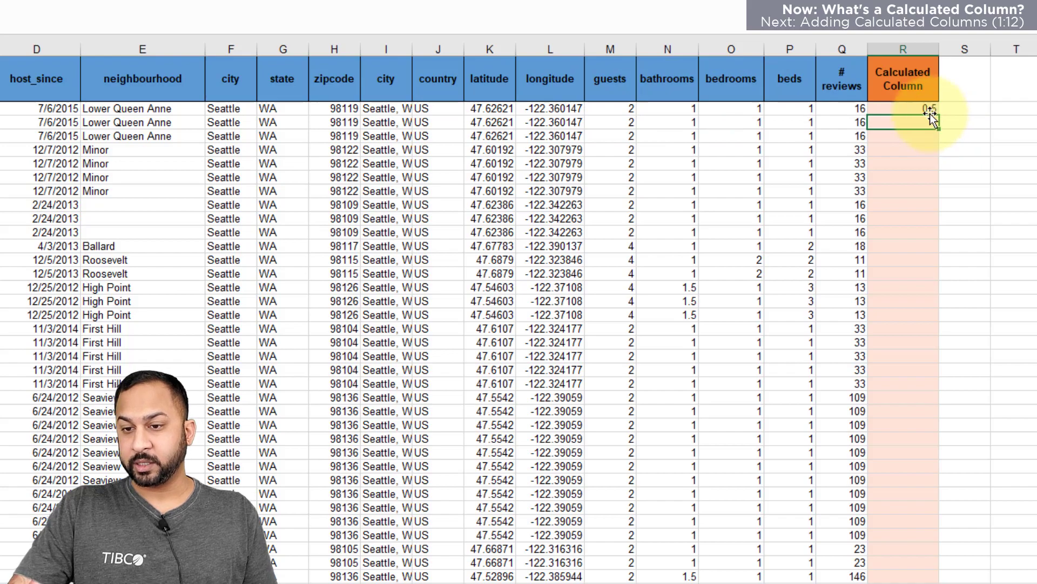
{"action": "left_click", "coordinate": [929, 108]}
{"action": "double_click", "coordinate": [939, 114]}
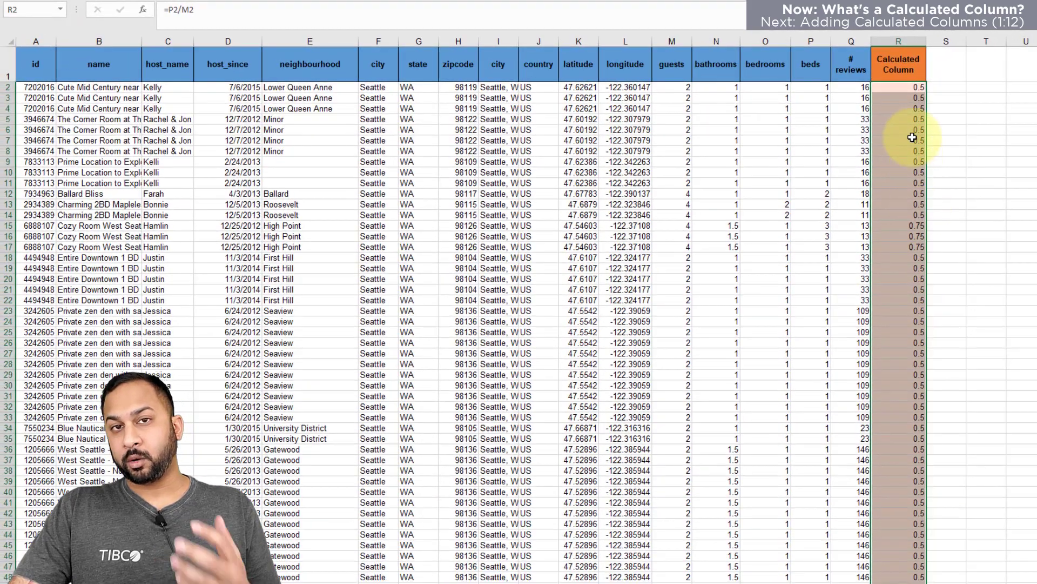
{"action": "left_click", "coordinate": [910, 110]}
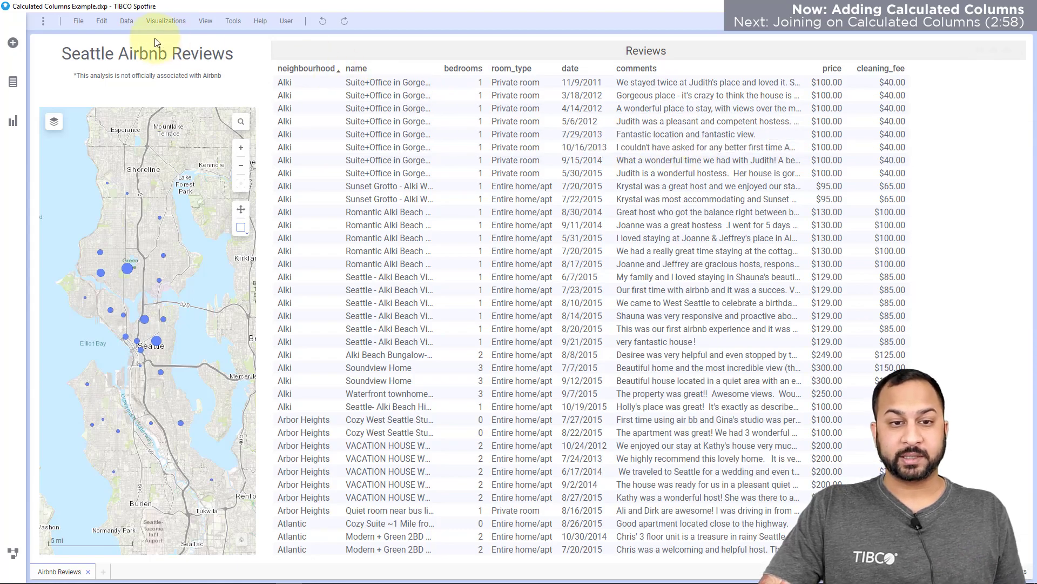
- Start a new calculated column with the expression [price]*1.05
{"action": "left_click", "coordinate": [132, 21]}
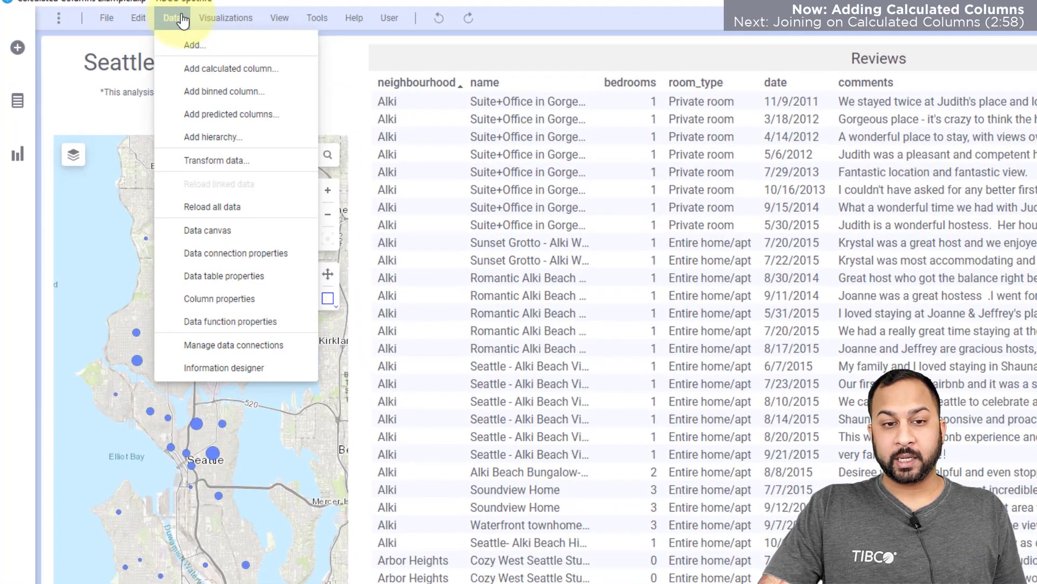
{"action": "left_click", "coordinate": [191, 72]}
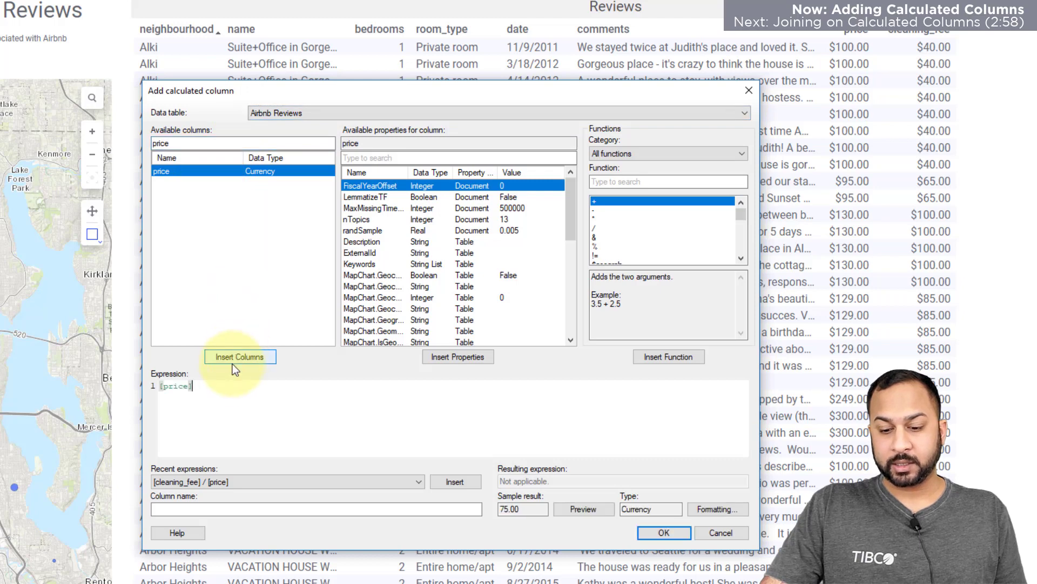
{"action": "type", "text": "*1.05"}
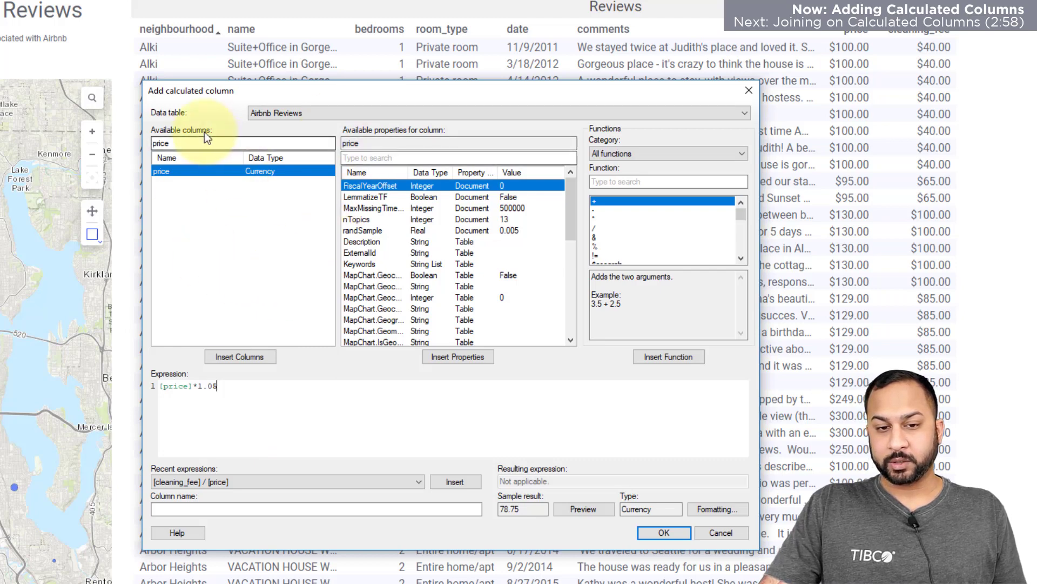
{"action": "left_click_drag", "start_coordinate": [171, 143], "coordinate": [162, 145]}
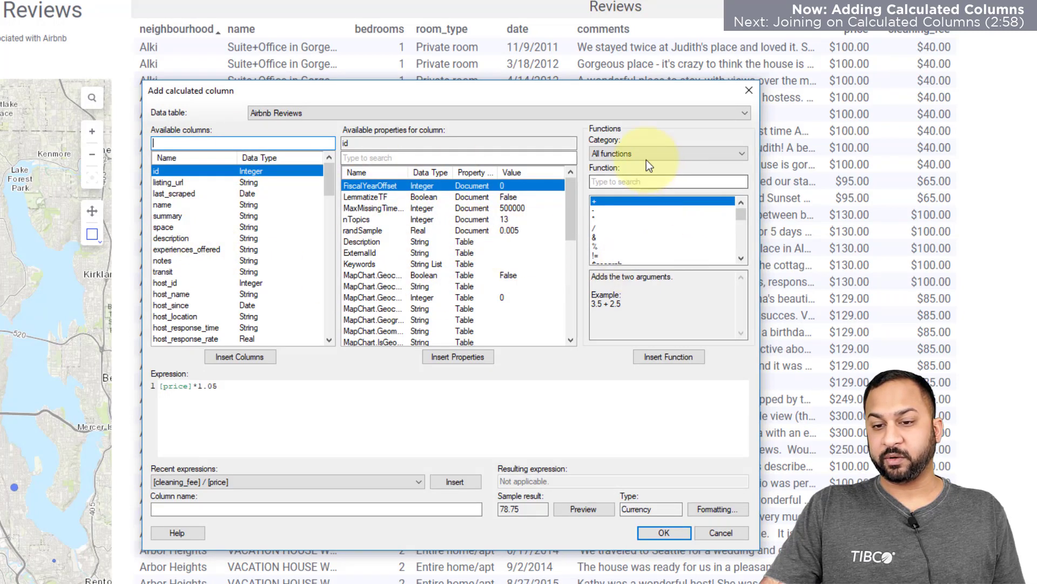
- Browse the not-equal and $map function descriptions, keeping Airbnb Reviews as the data table
{"action": "left_click", "coordinate": [622, 254]}
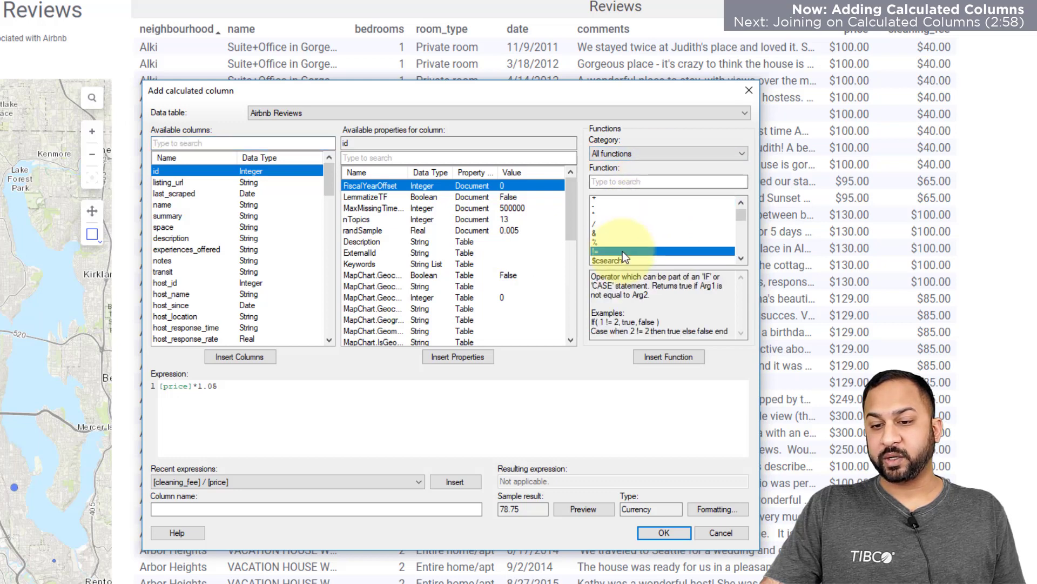
{"action": "scroll", "coordinate": [623, 251], "scroll_direction": "down", "scroll_amount": 1}
{"action": "left_click", "coordinate": [606, 256]}
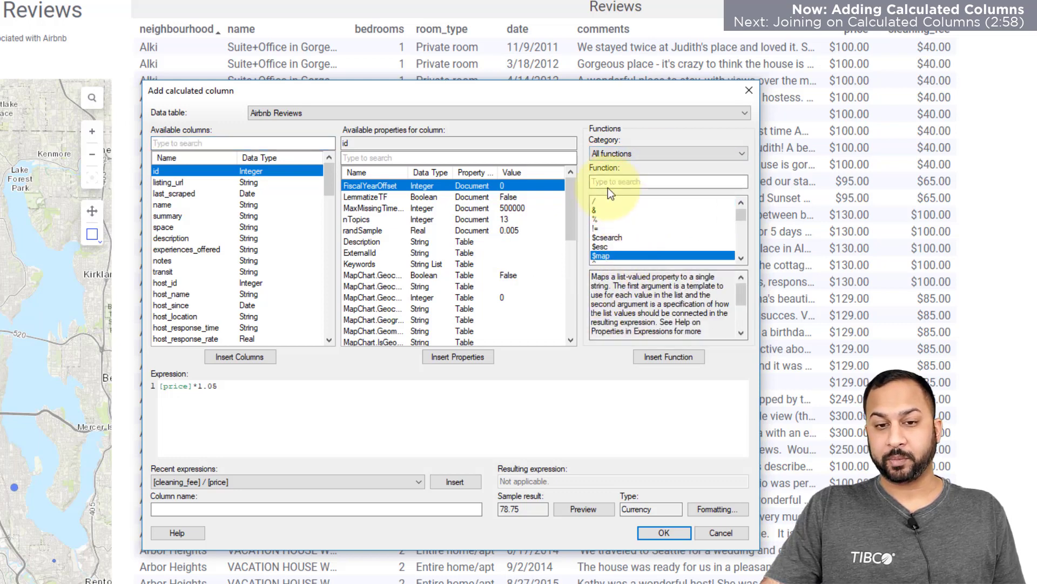
{"action": "left_click", "coordinate": [300, 113]}
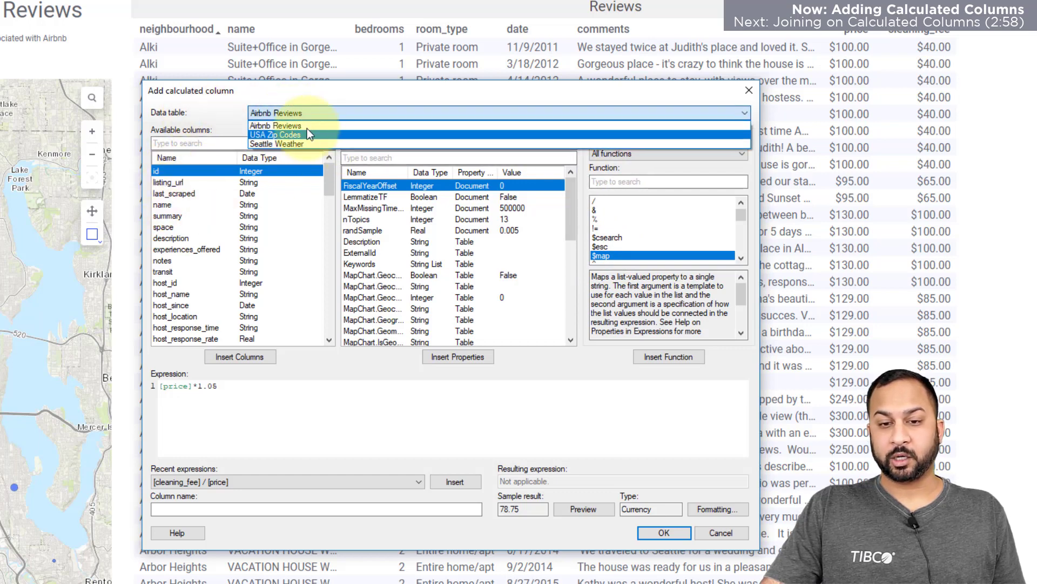
{"action": "left_click", "coordinate": [234, 112]}
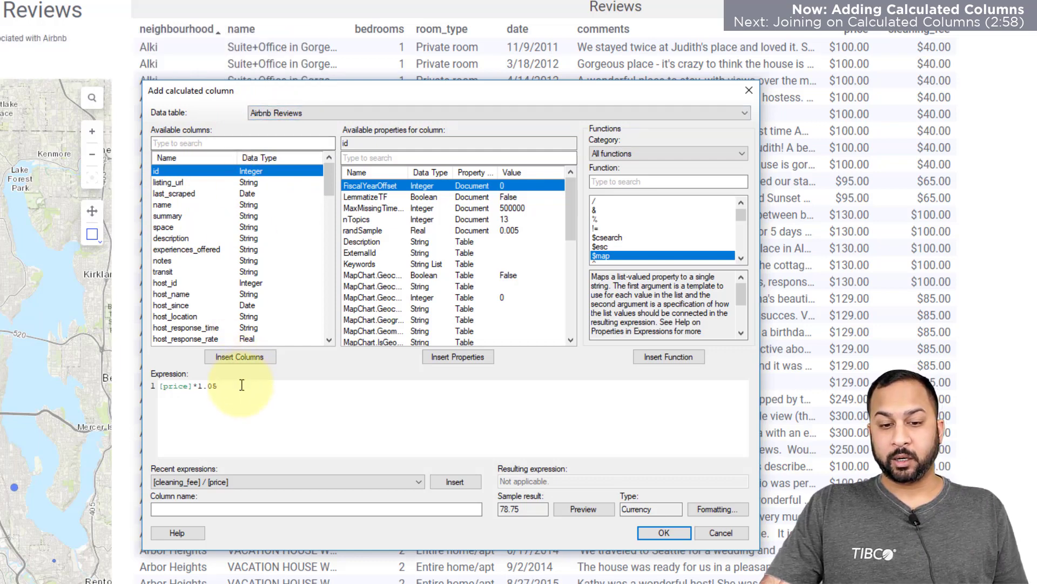
- Name the column Price Increase, preview its first 100 rows, and create it
{"action": "left_click", "coordinate": [194, 502]}
{"action": "type", "text": "P"}
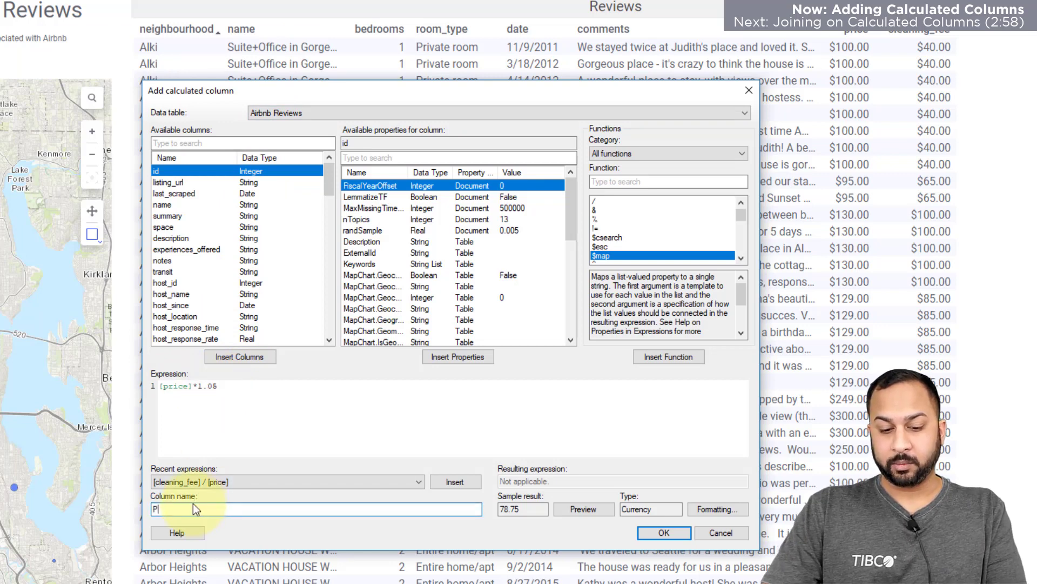
{"action": "type", "text": "rice Increase"}
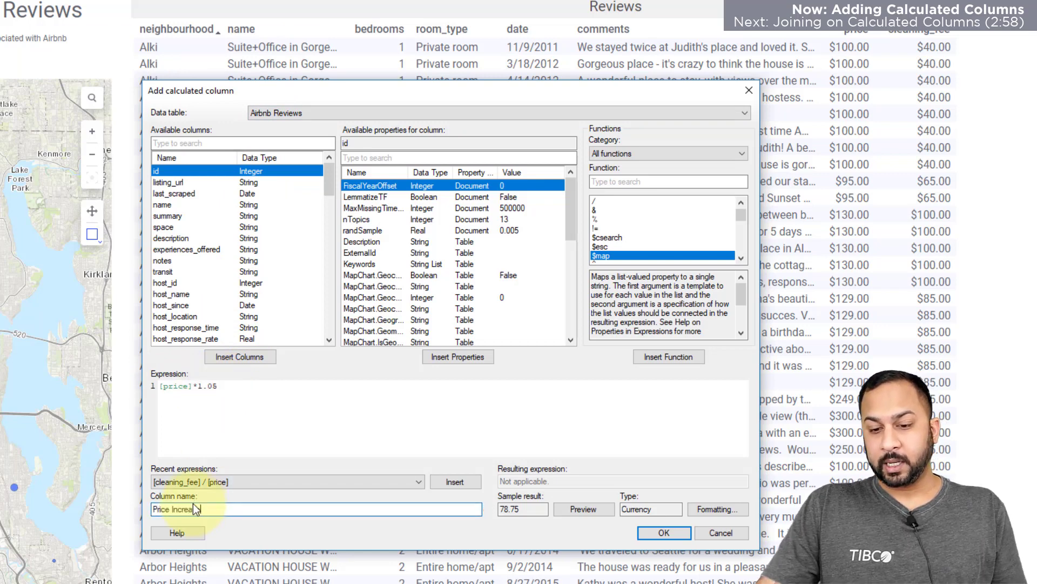
{"action": "left_click", "coordinate": [569, 509]}
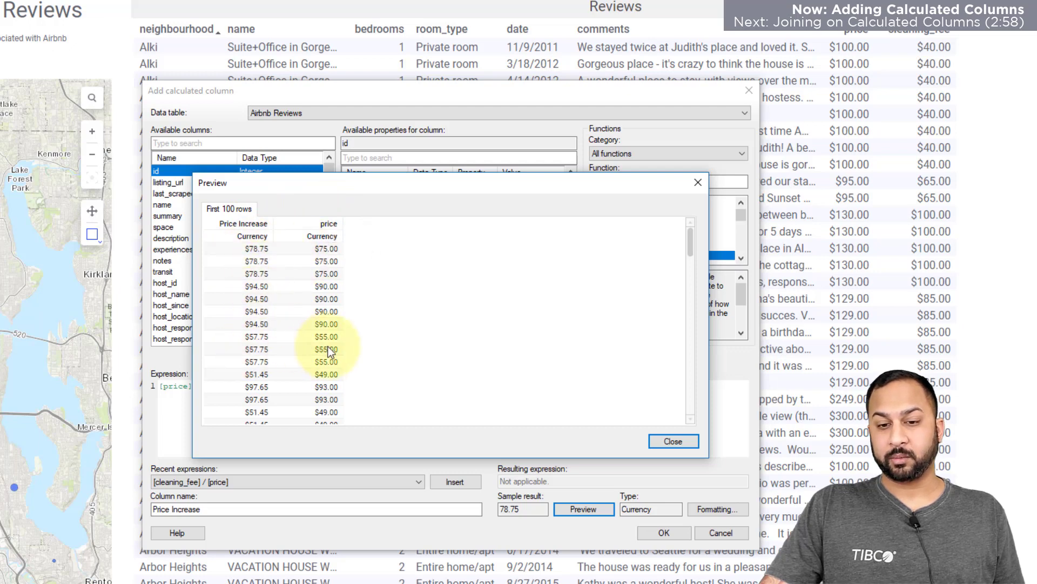
{"action": "left_click", "coordinate": [669, 440]}
{"action": "left_click", "coordinate": [656, 537]}
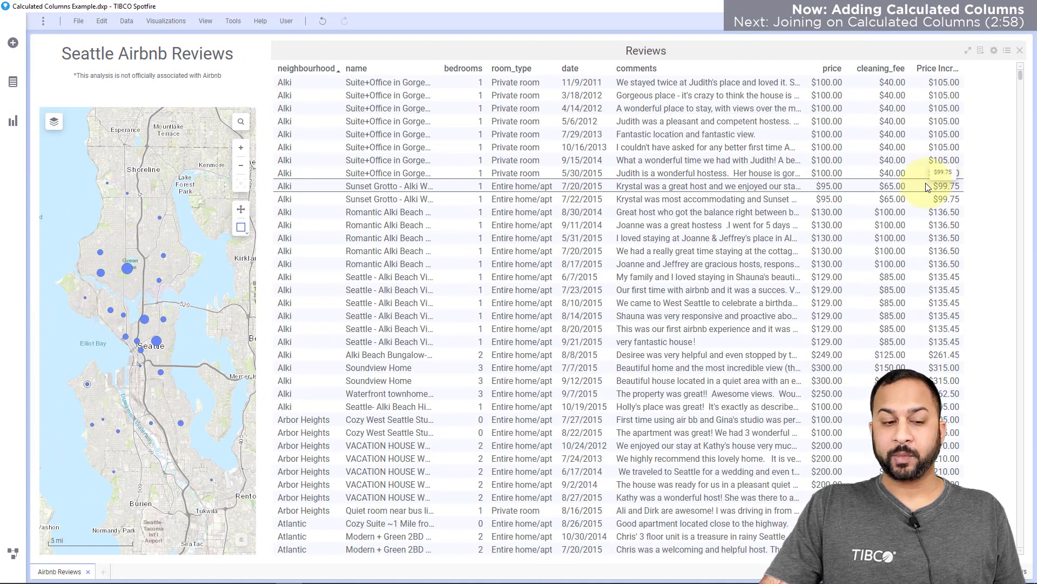
{"action": "left_click", "coordinate": [13, 553]}
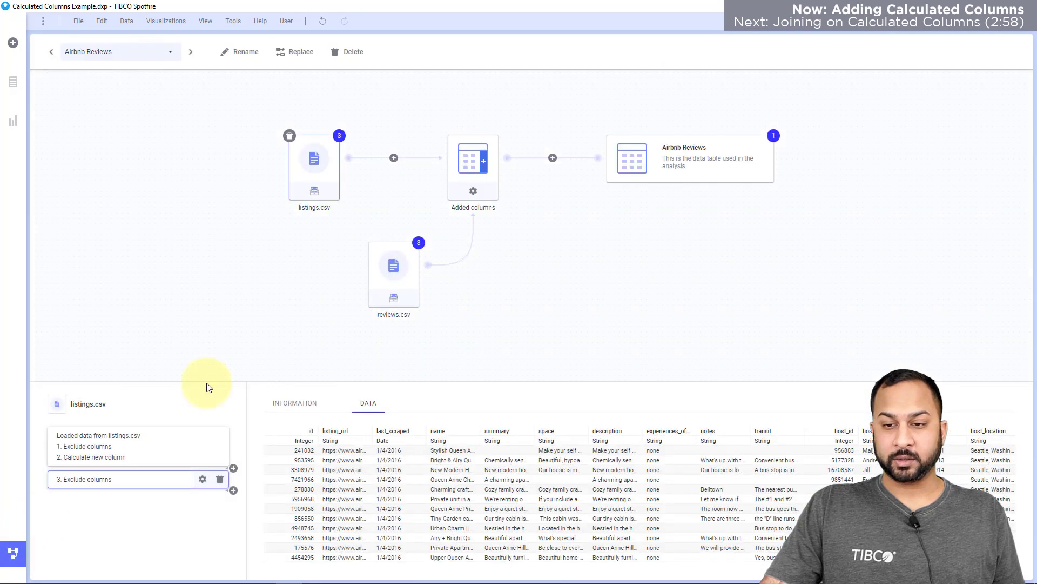
{"action": "left_click", "coordinate": [680, 163]}
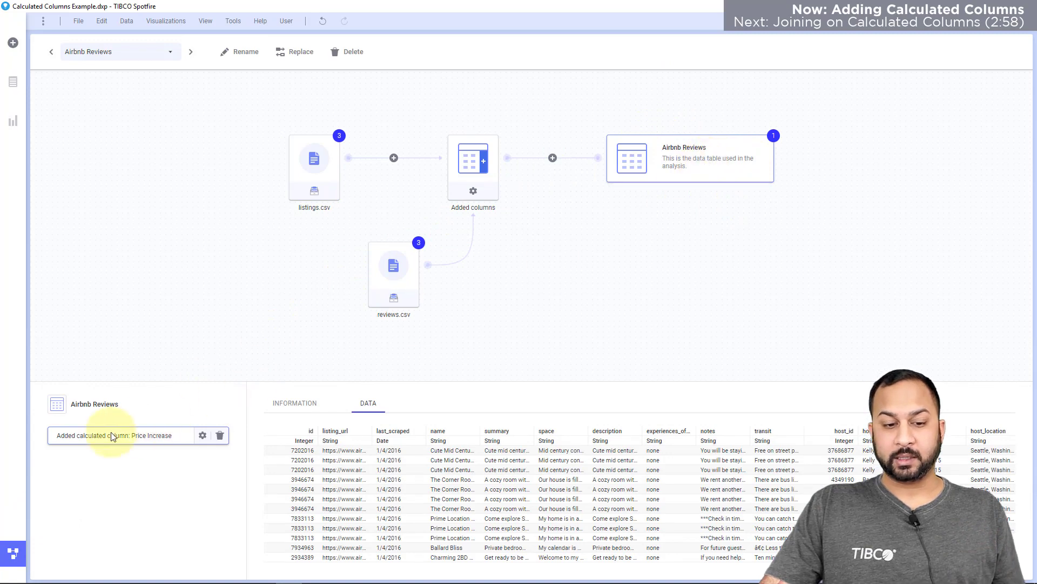
{"action": "left_click", "coordinate": [203, 436]}
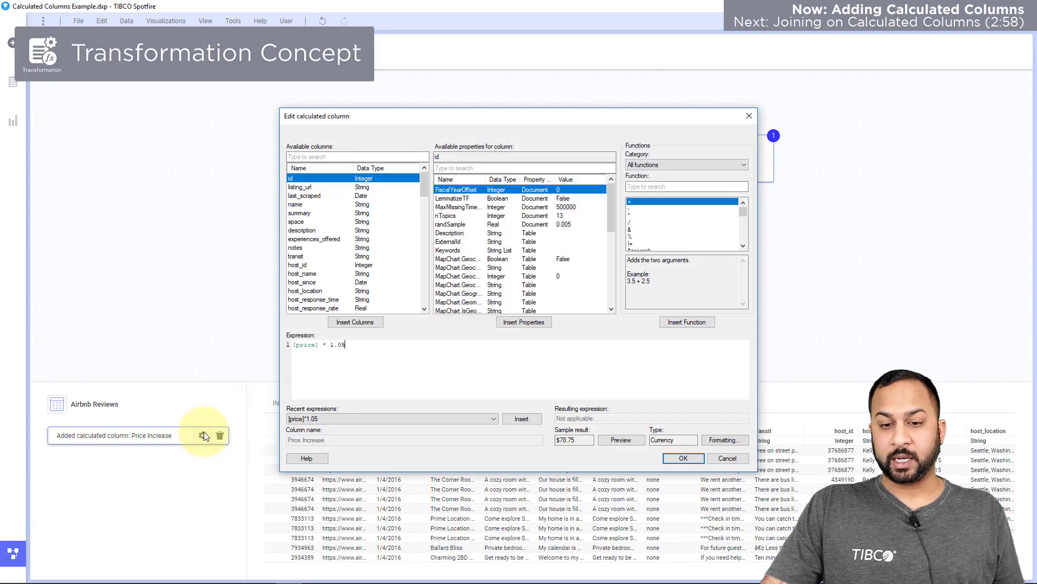
{"action": "left_click", "coordinate": [727, 458]}
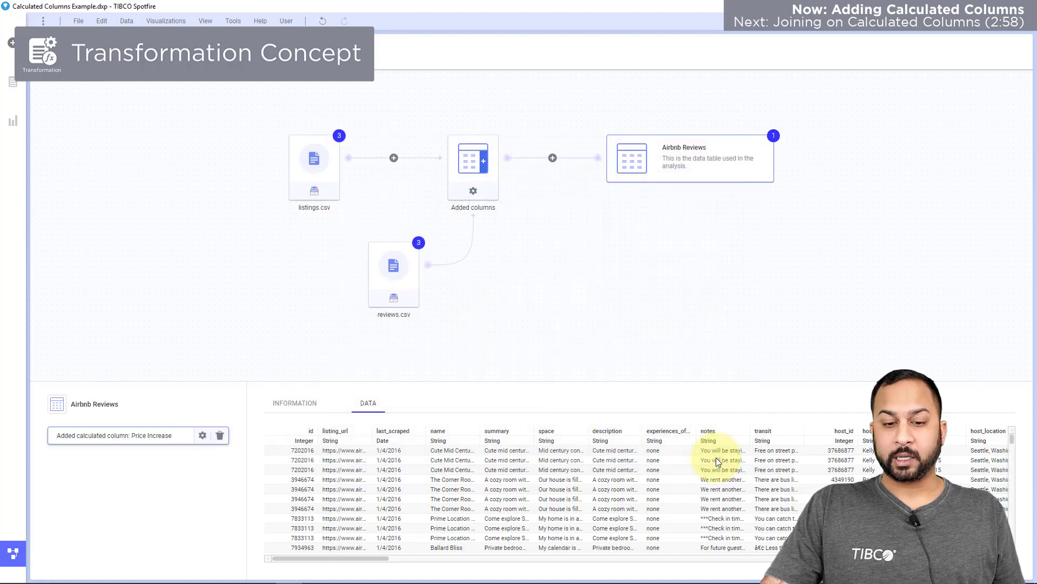
{"action": "left_click", "coordinate": [13, 551]}
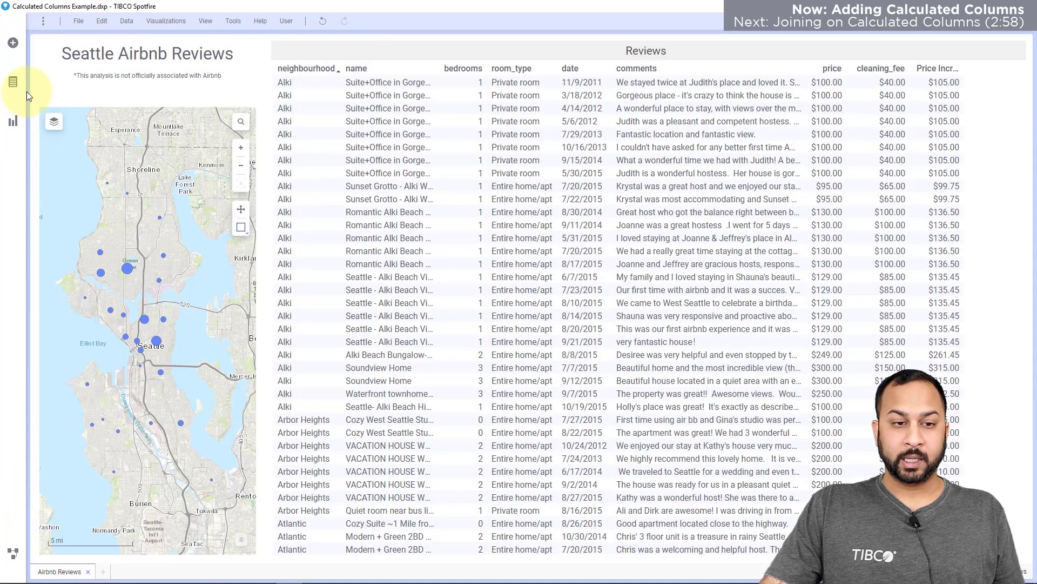
{"action": "left_click", "coordinate": [13, 83]}
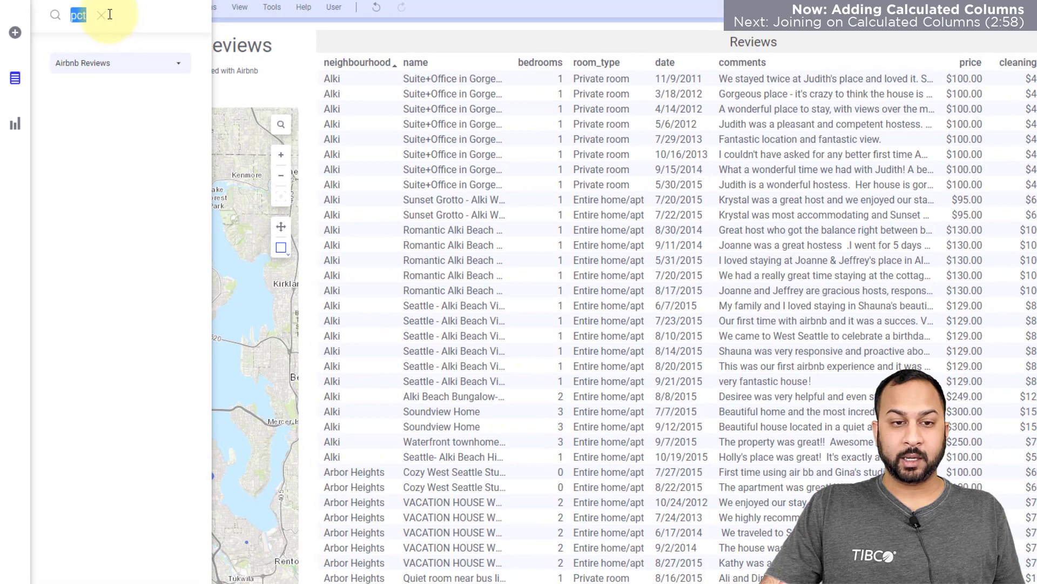
{"action": "left_click", "coordinate": [105, 17]}
{"action": "type", "text": "price"}
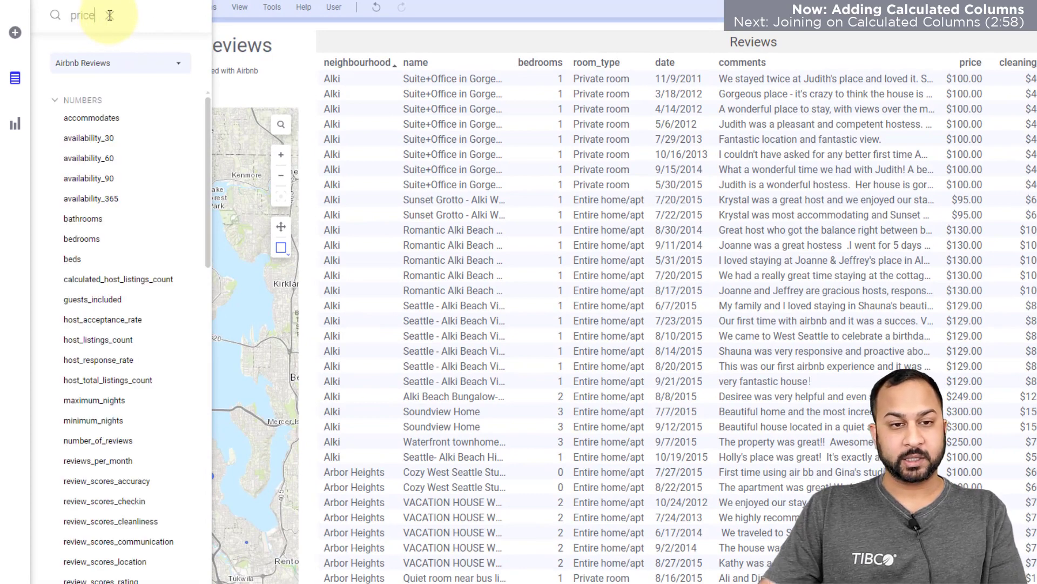
{"action": "left_click", "coordinate": [93, 138]}
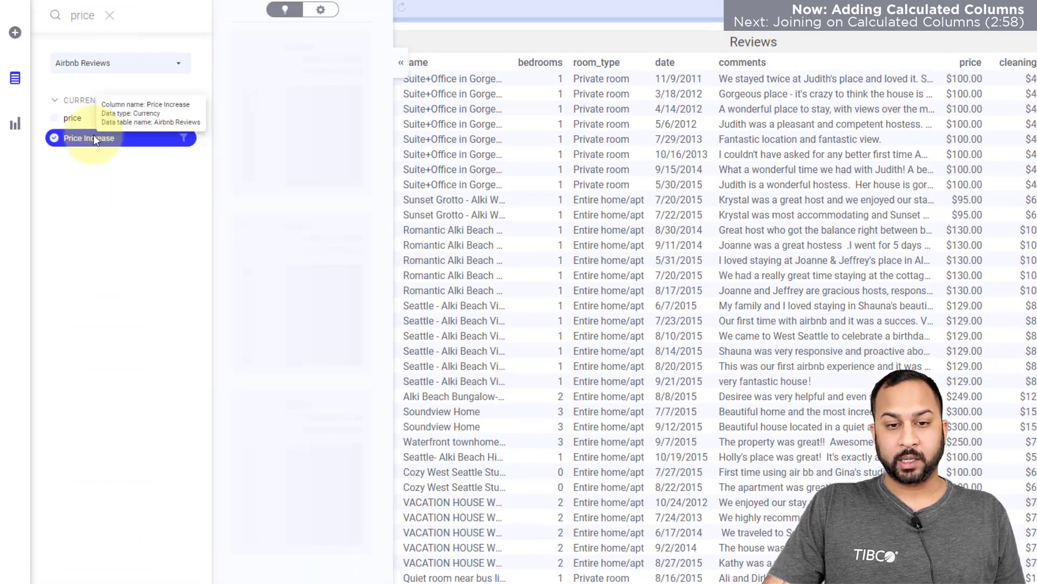
{"action": "left_click", "coordinate": [320, 11]}
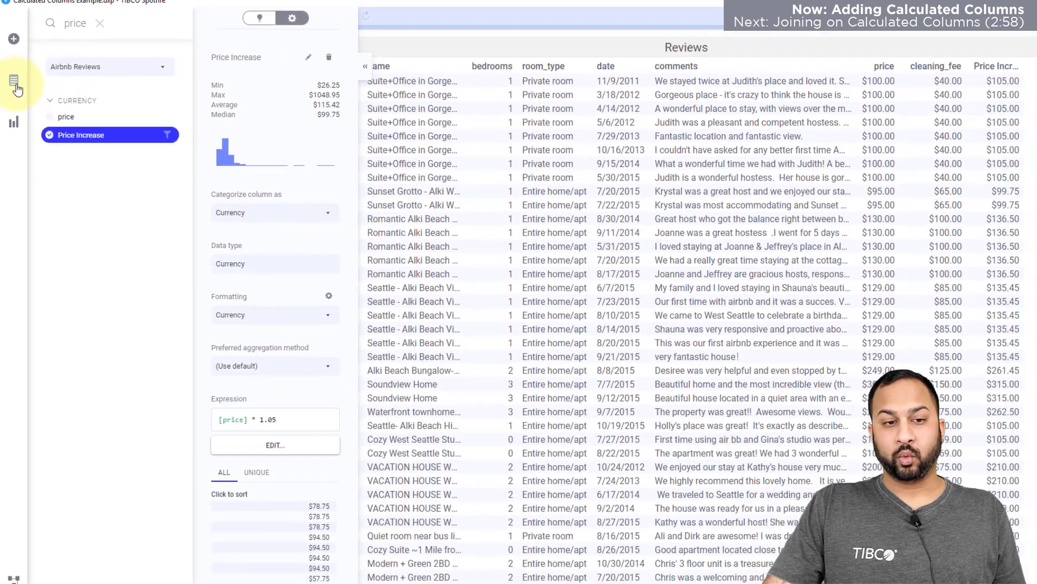
{"action": "left_click", "coordinate": [15, 78]}
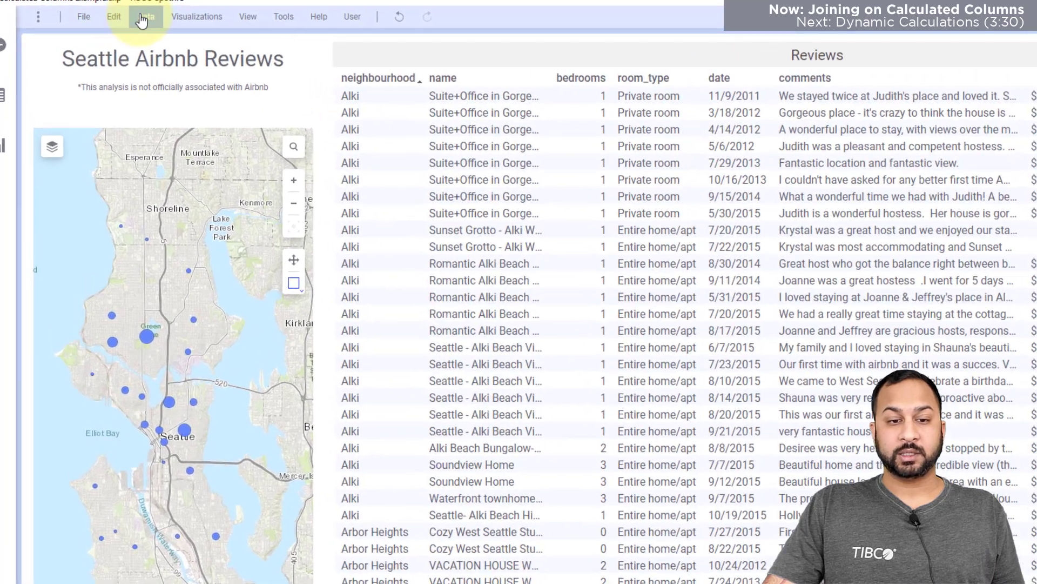
{"action": "left_click", "coordinate": [138, 17]}
{"action": "left_click", "coordinate": [176, 264]}
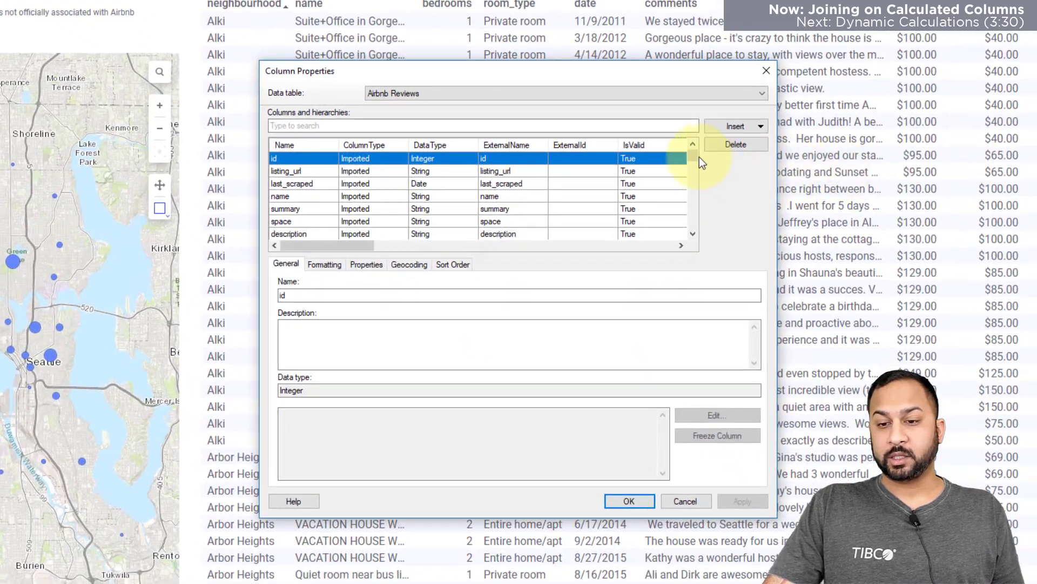
{"action": "left_click_drag", "start_coordinate": [699, 157], "coordinate": [695, 228]}
{"action": "left_click", "coordinate": [638, 223]}
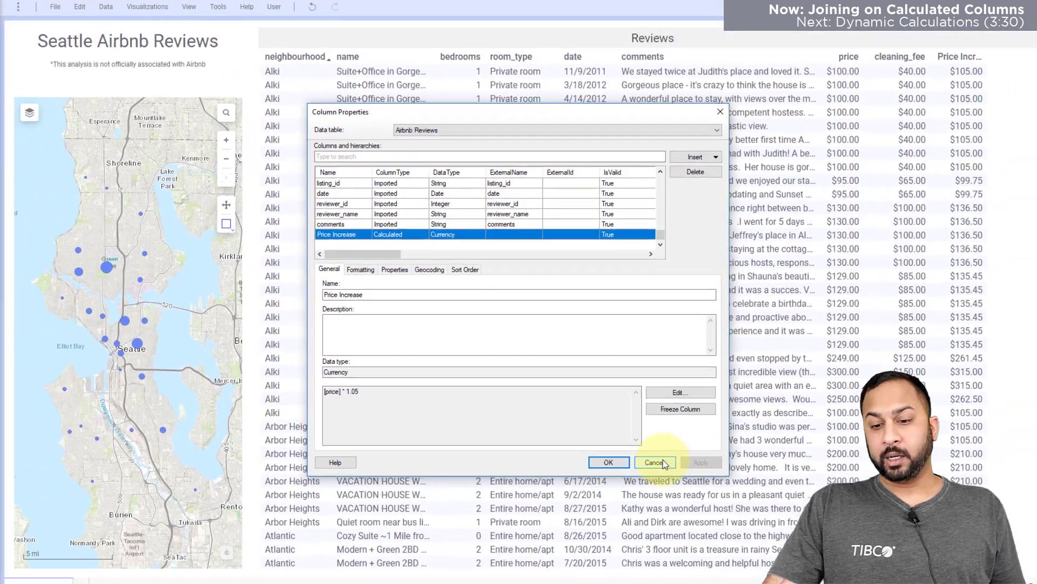
{"action": "left_click", "coordinate": [628, 501]}
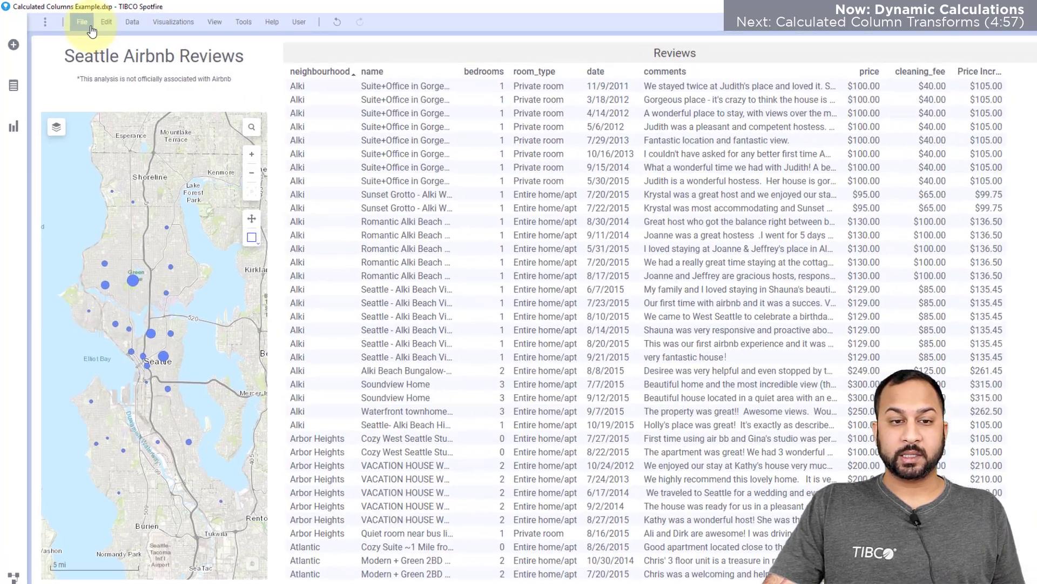
- Create a Real document property PctIncrease with value 0.05 and close Document Properties
{"action": "left_click", "coordinate": [78, 21]}
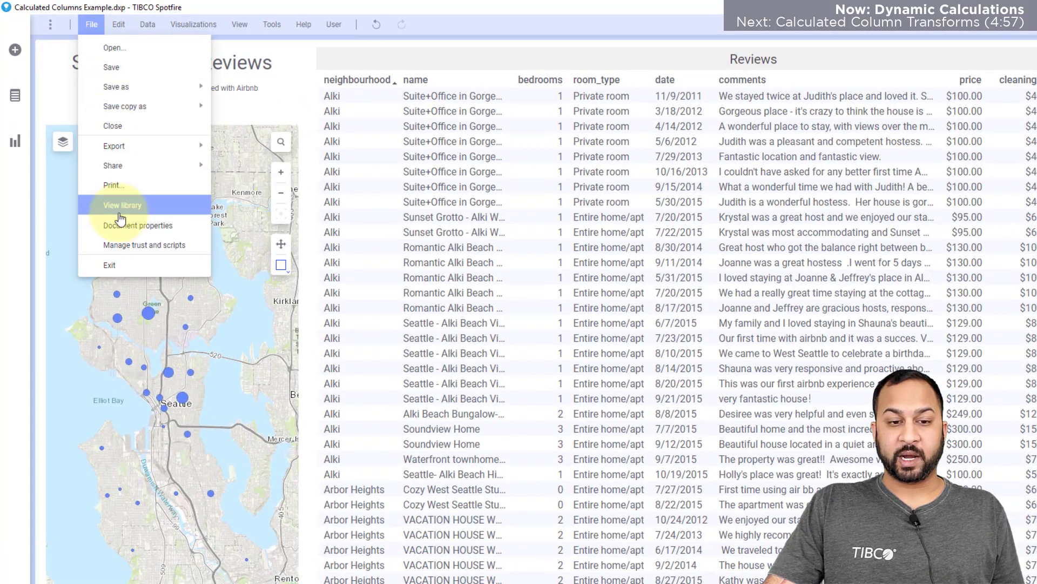
{"action": "left_click", "coordinate": [121, 223]}
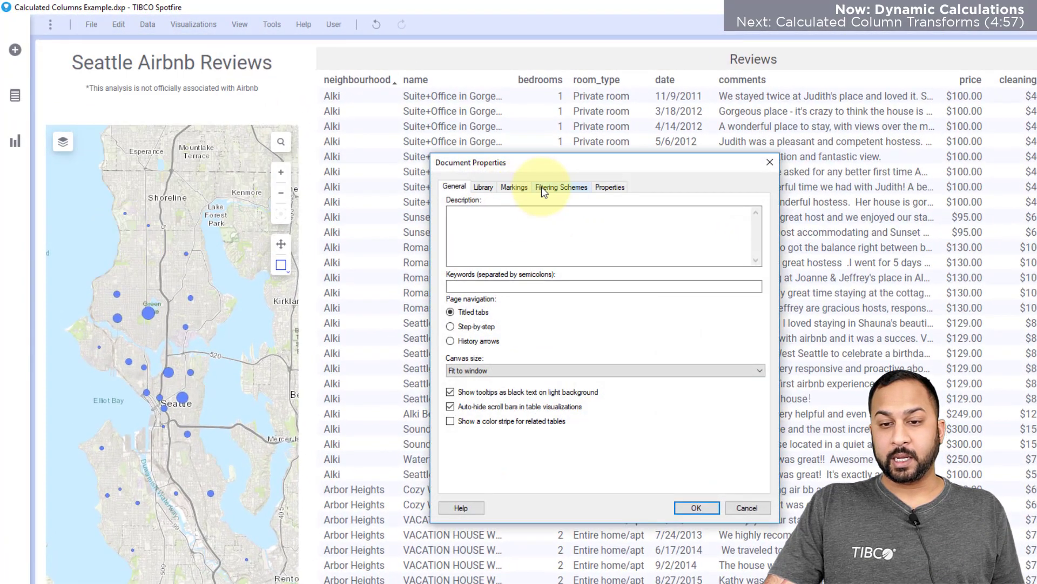
{"action": "left_click", "coordinate": [609, 186]}
{"action": "left_click", "coordinate": [724, 213]}
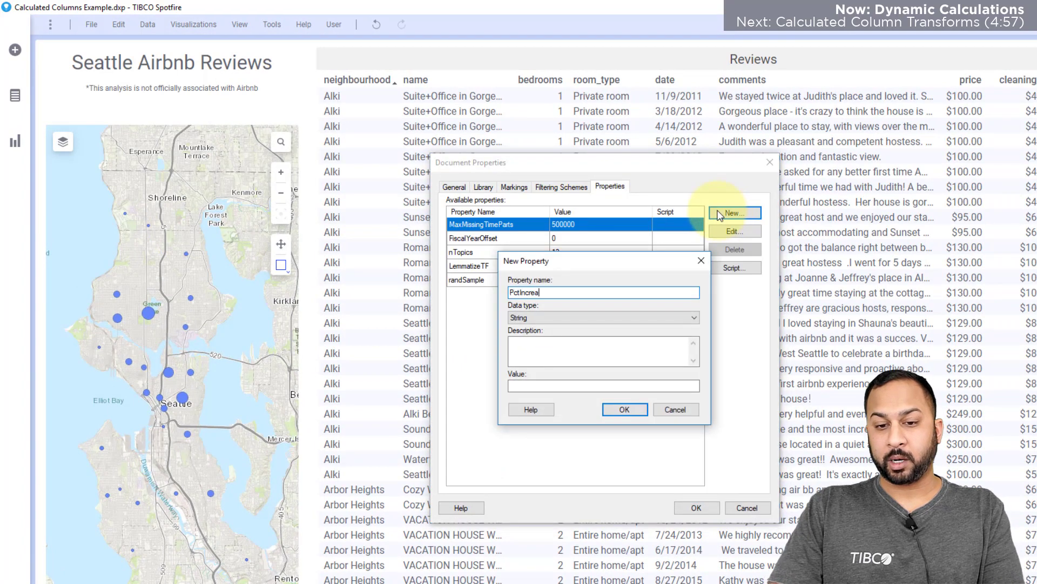
{"action": "left_click", "coordinate": [647, 319]}
{"action": "left_click", "coordinate": [576, 355]}
{"action": "left_click", "coordinate": [528, 383]}
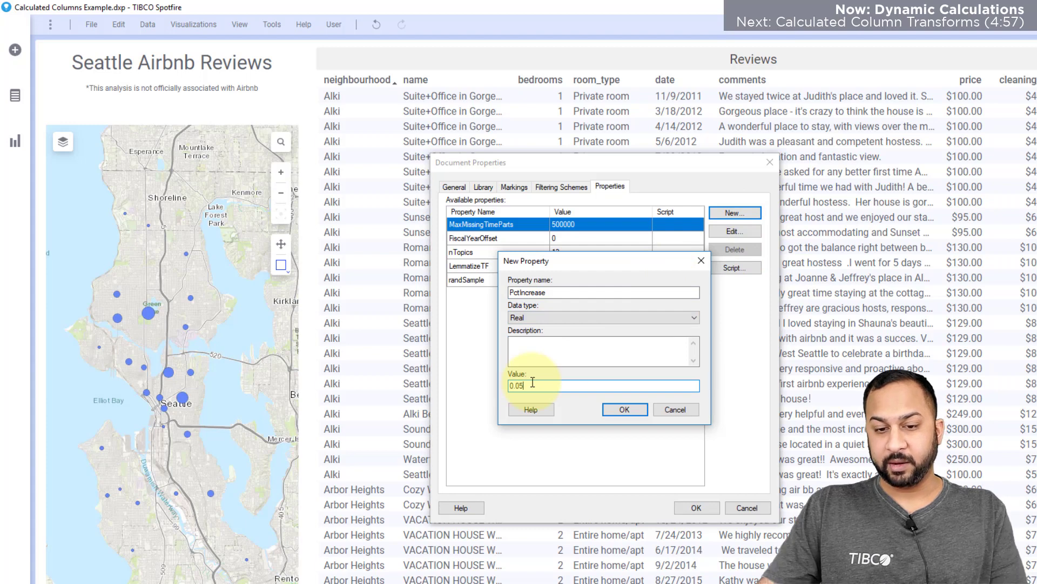
{"action": "left_click", "coordinate": [624, 410]}
{"action": "left_click", "coordinate": [708, 509]}
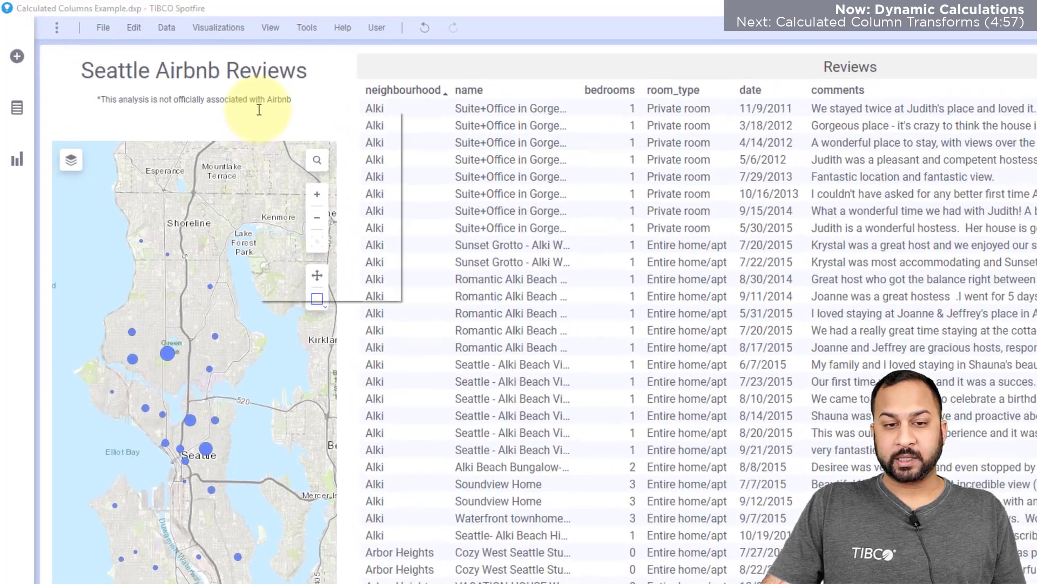
- Insert an Input field bound to PctIncrease into the title text area and enlarge it
{"action": "right_click", "coordinate": [243, 102]}
{"action": "left_click", "coordinate": [243, 104]}
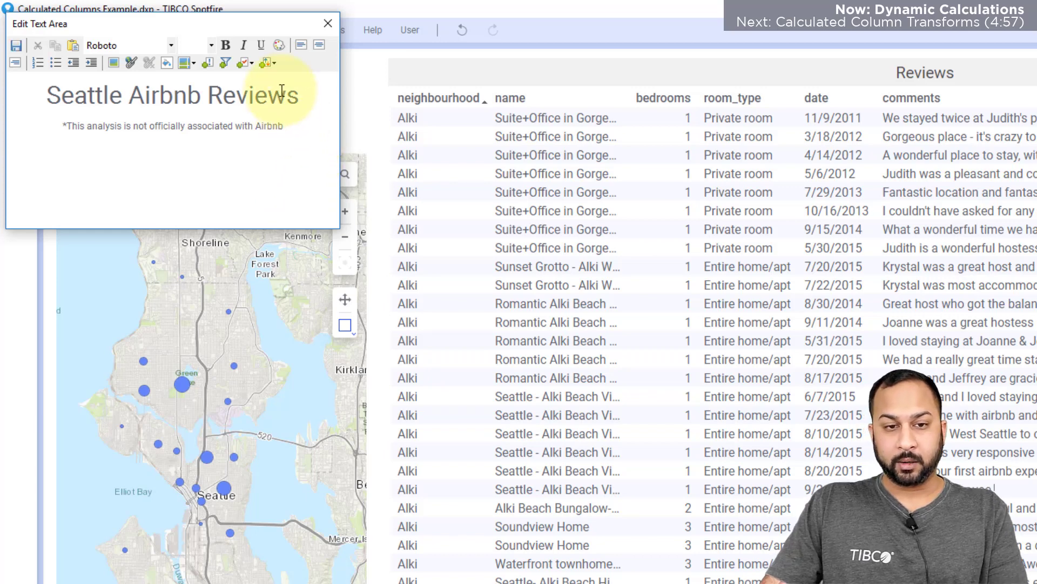
{"action": "left_click", "coordinate": [251, 63]}
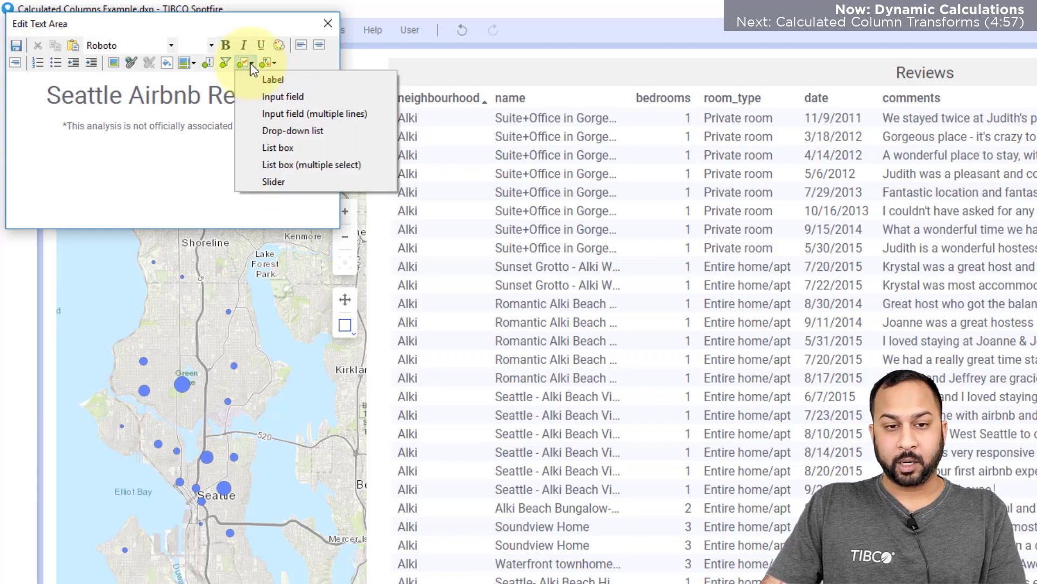
{"action": "left_click", "coordinate": [258, 96]}
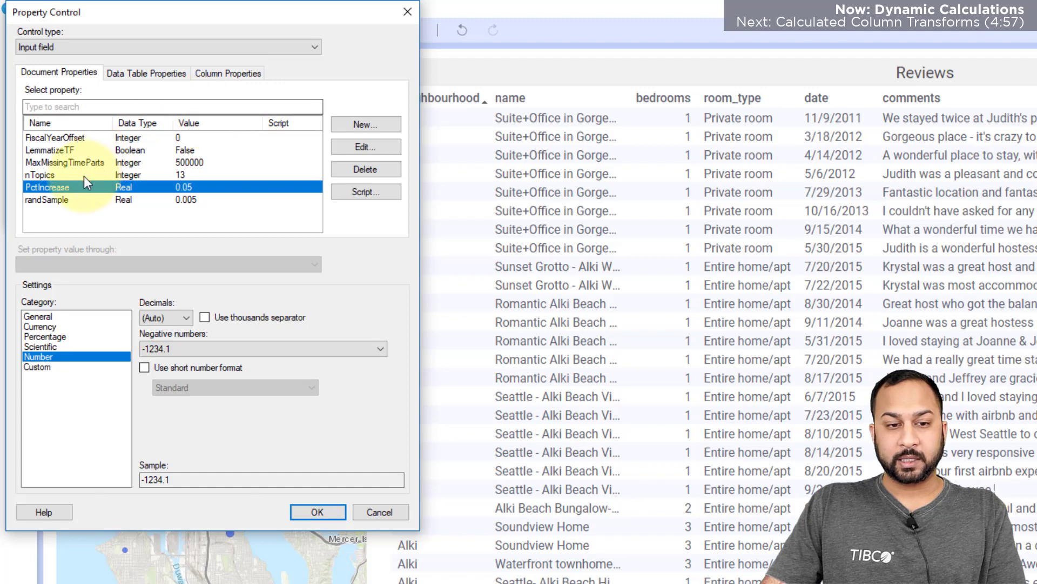
{"action": "left_click", "coordinate": [317, 511]}
{"action": "left_click", "coordinate": [142, 173]}
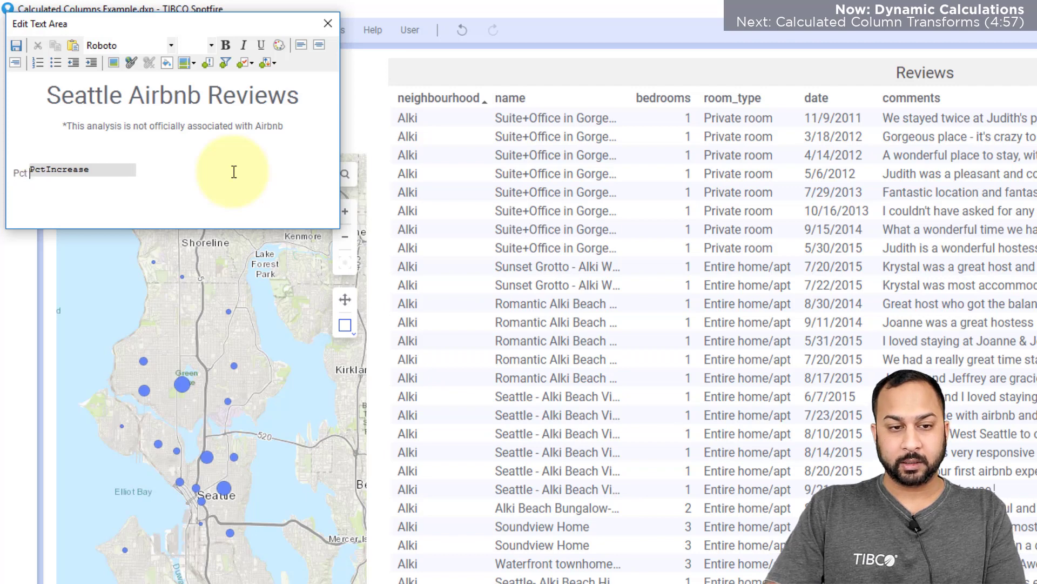
{"action": "left_click", "coordinate": [328, 23]}
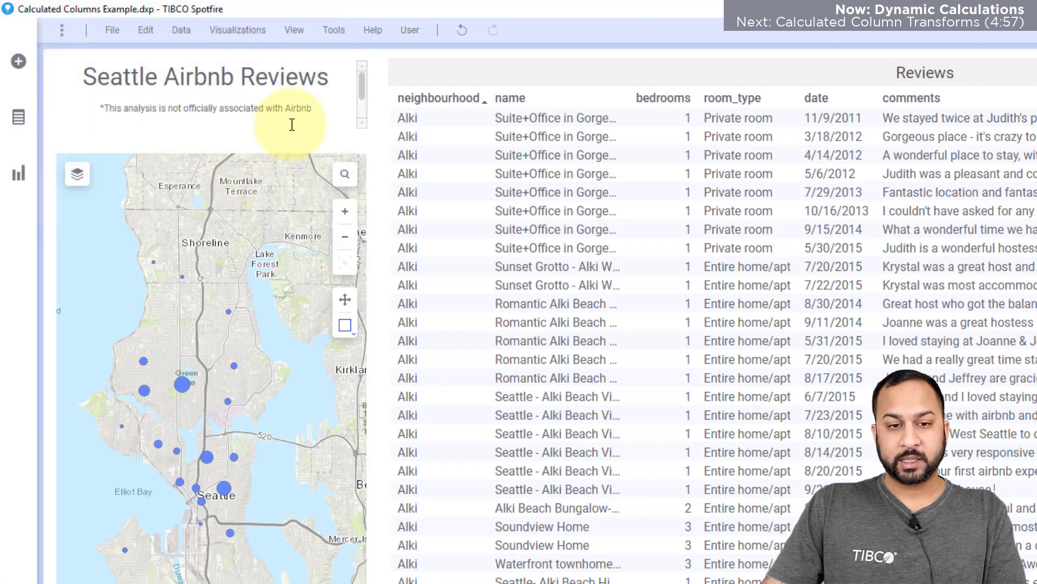
{"action": "left_click_drag", "start_coordinate": [273, 149], "coordinate": [273, 192]}
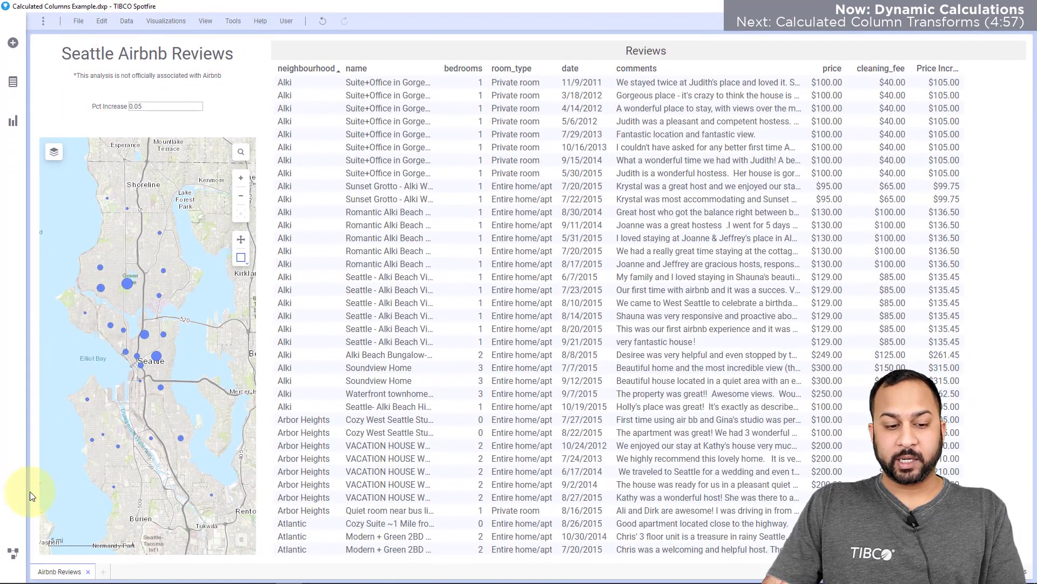
- Open the Price Increase calculation on the data canvas and delete the fixed 1.05 multiplier
{"action": "left_click", "coordinate": [14, 551]}
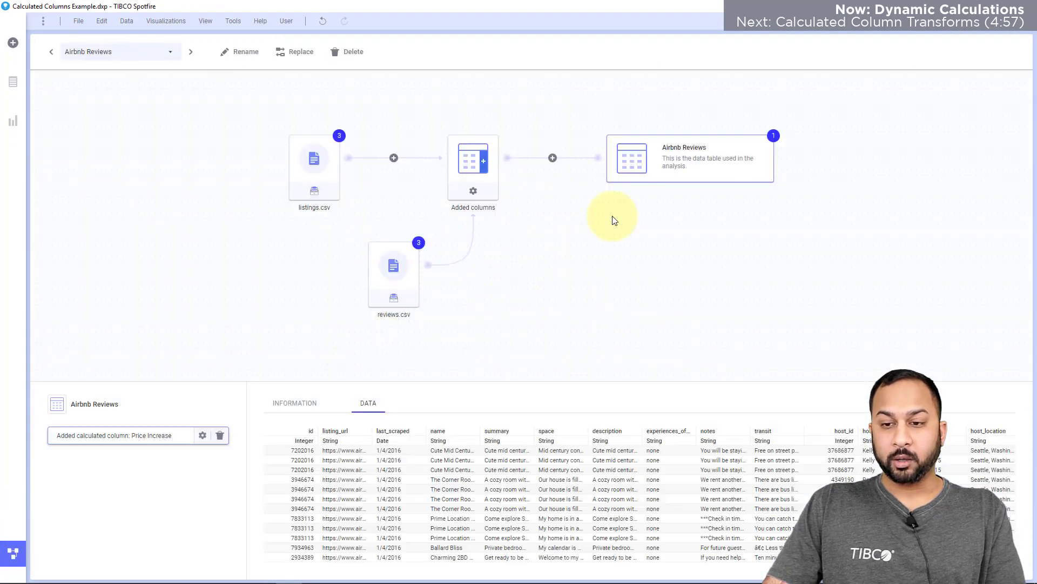
{"action": "left_click", "coordinate": [203, 436]}
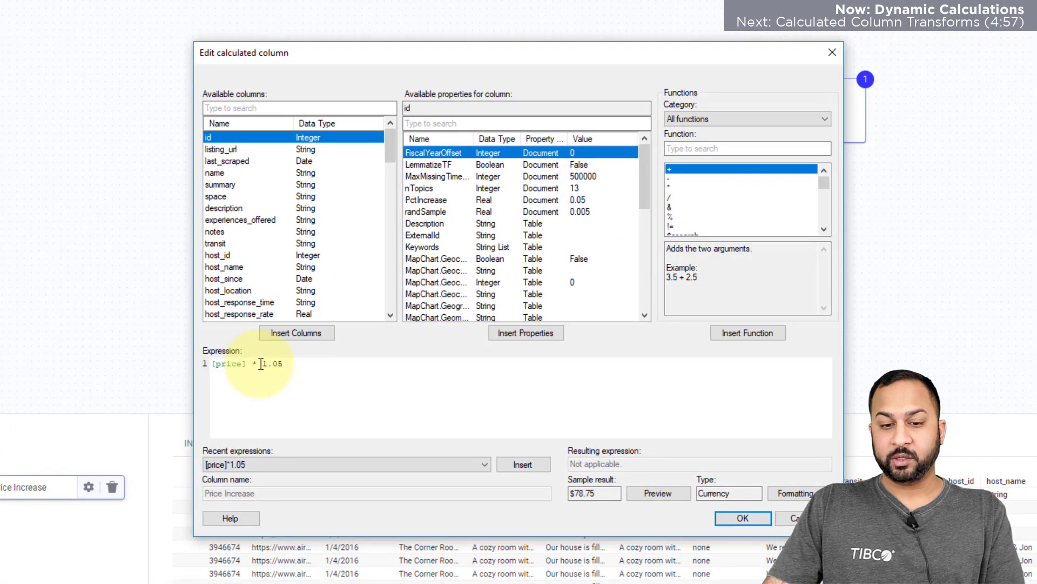
{"action": "left_click_drag", "start_coordinate": [261, 364], "coordinate": [291, 363]}
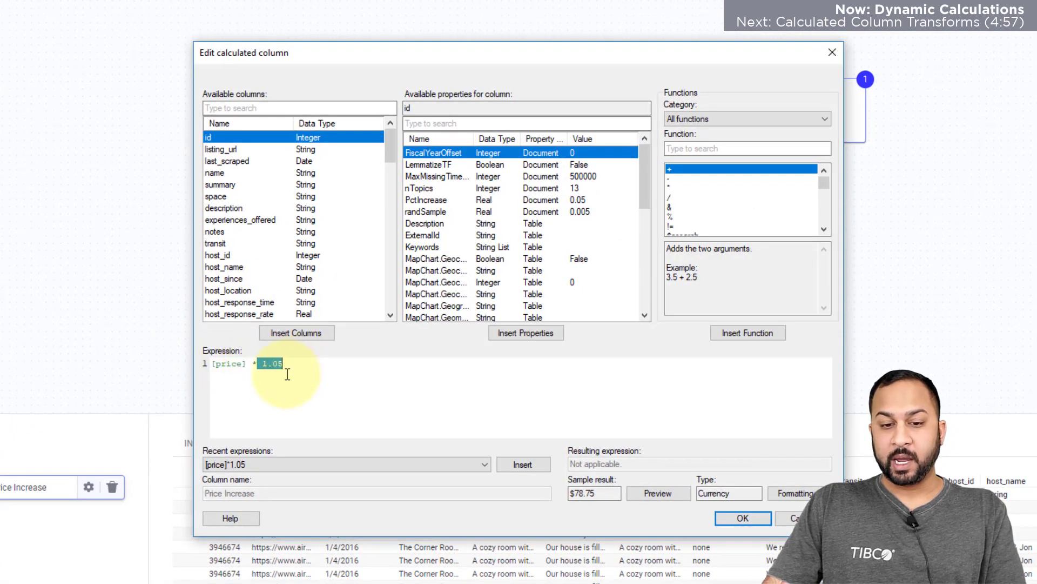
{"action": "key", "text": "BackSpace"}
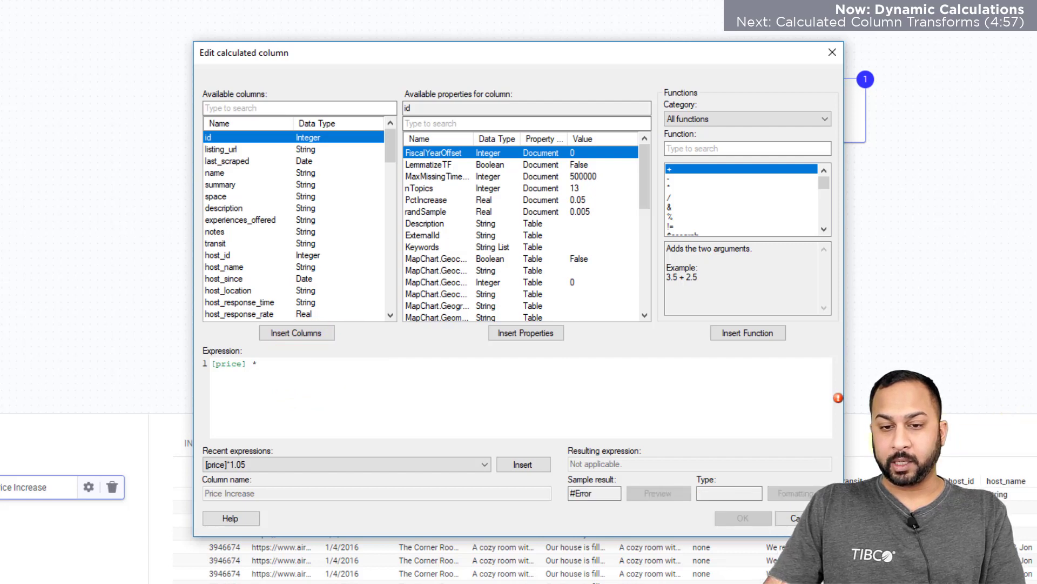
- Rewrite the expression as [price] * (1 + DocumentProperty("PctIncrease")) and apply it
{"action": "left_click", "coordinate": [432, 201]}
{"action": "right_click", "coordinate": [431, 204]}
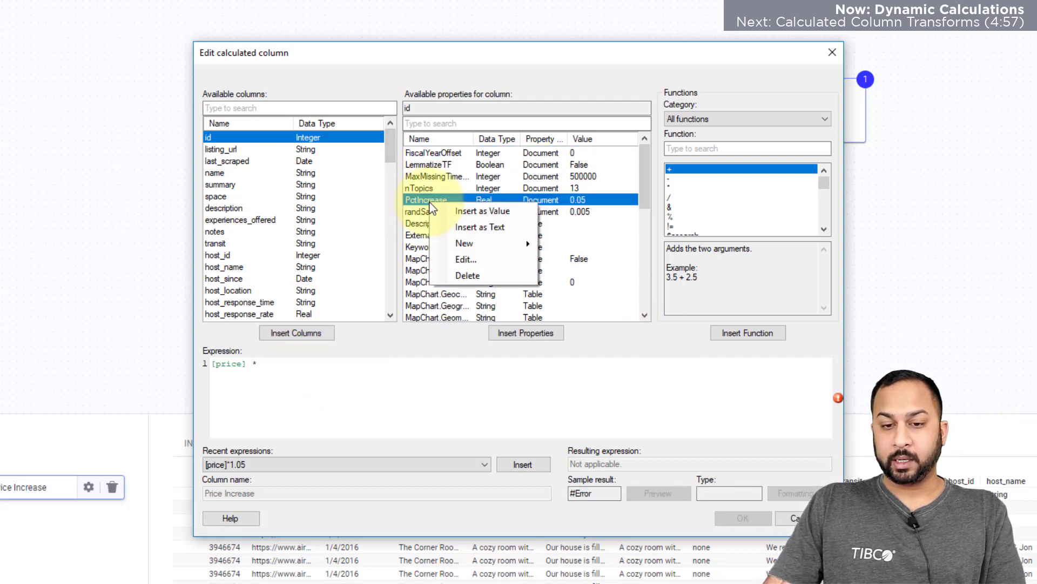
{"action": "left_click", "coordinate": [445, 207]}
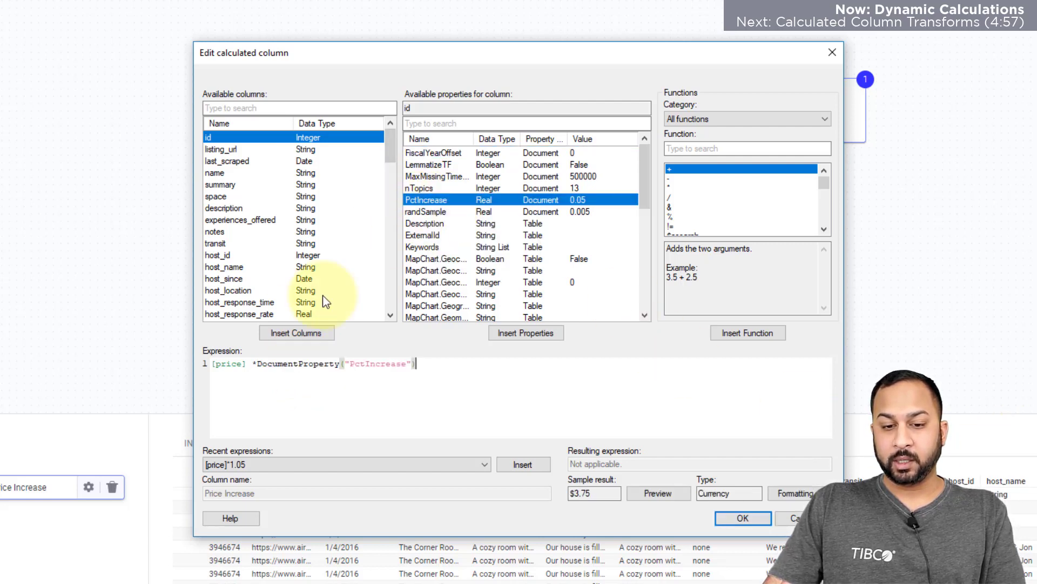
{"action": "left_click", "coordinate": [257, 363]}
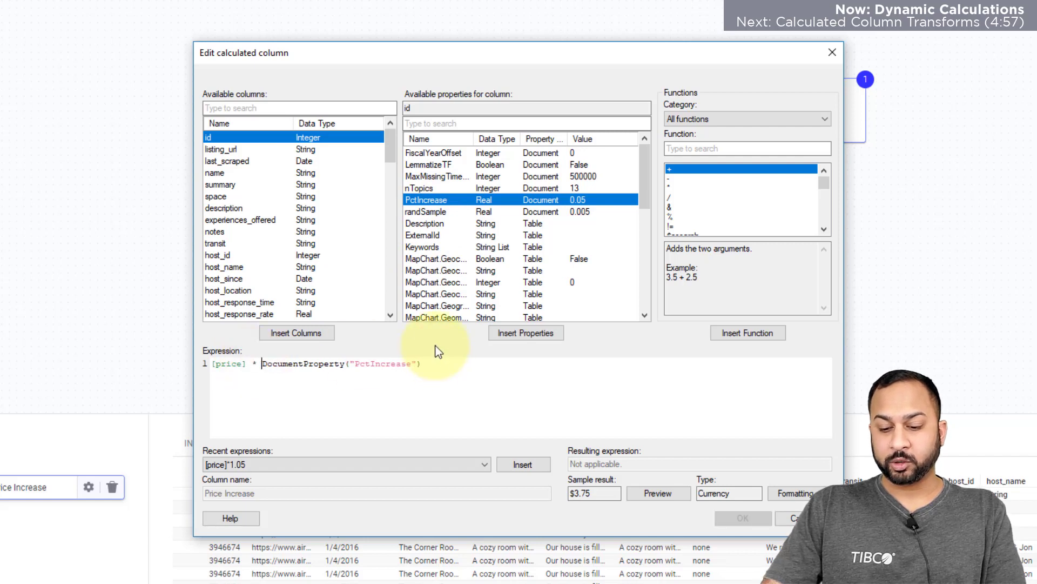
{"action": "type", "text": "(1 +"}
{"action": "left_click", "coordinate": [475, 358]}
{"action": "type", "text": ")"}
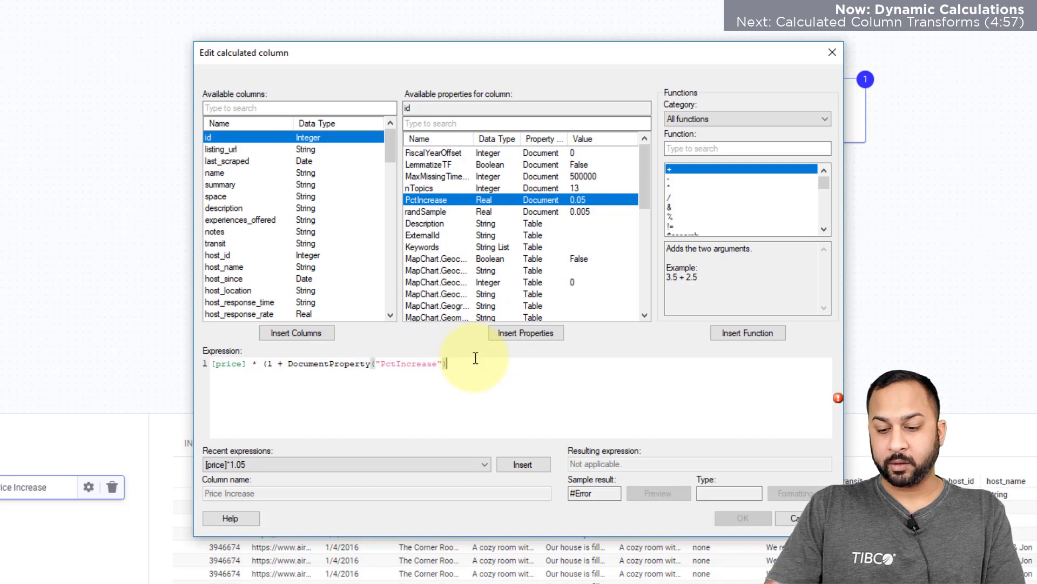
{"action": "type", "text": ")"}
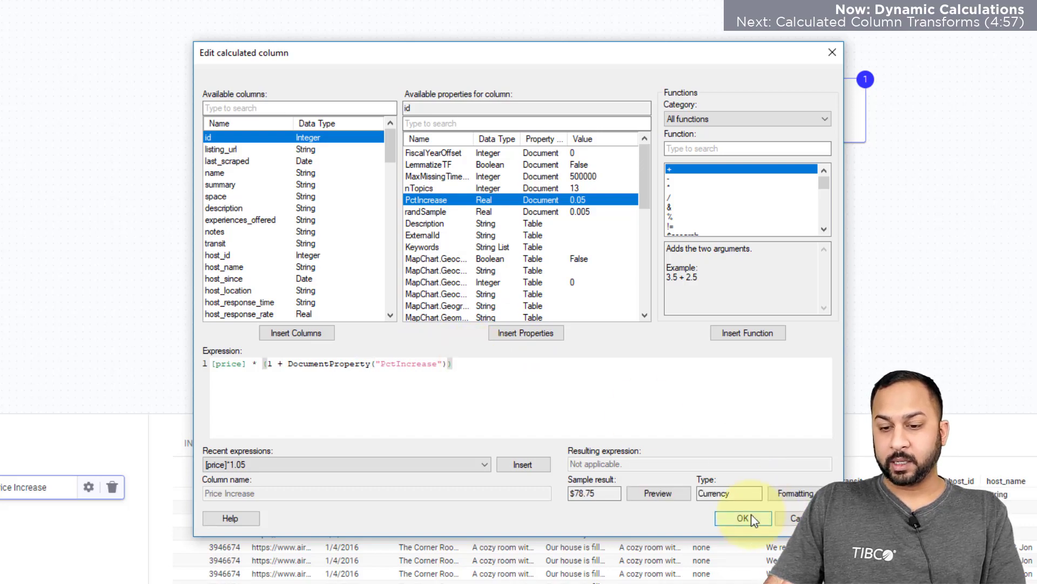
{"action": "left_click", "coordinate": [745, 514]}
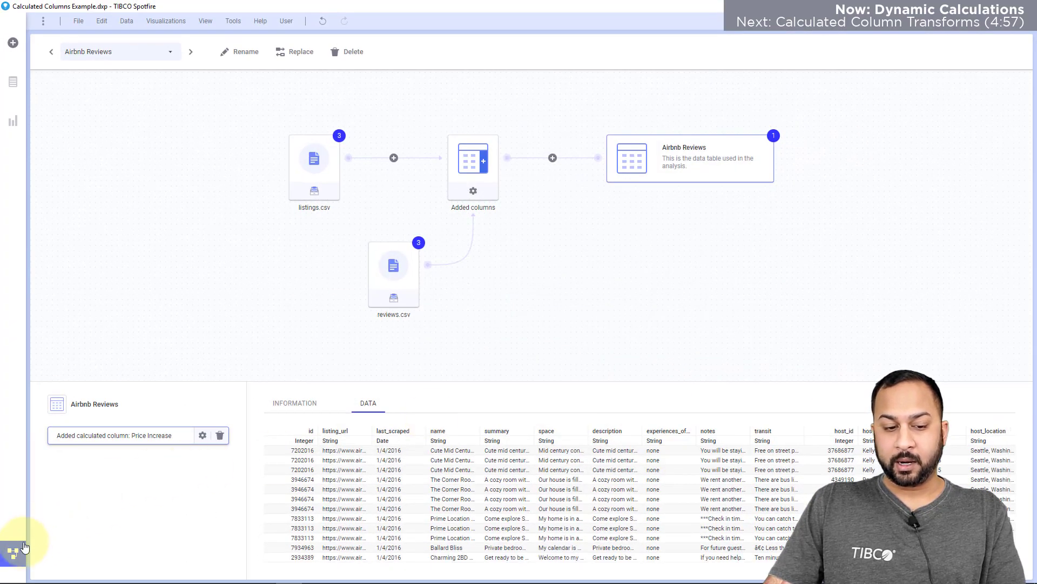
- Change the Pct Increase input from 0.05 to 0.01 on the analysis page
{"action": "left_click", "coordinate": [13, 553]}
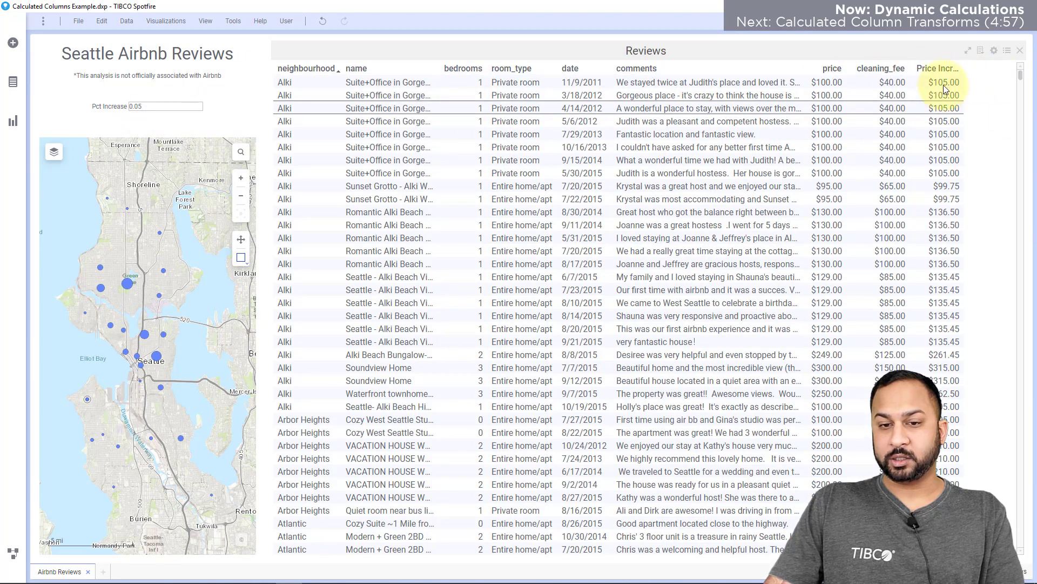
{"action": "left_click", "coordinate": [180, 105]}
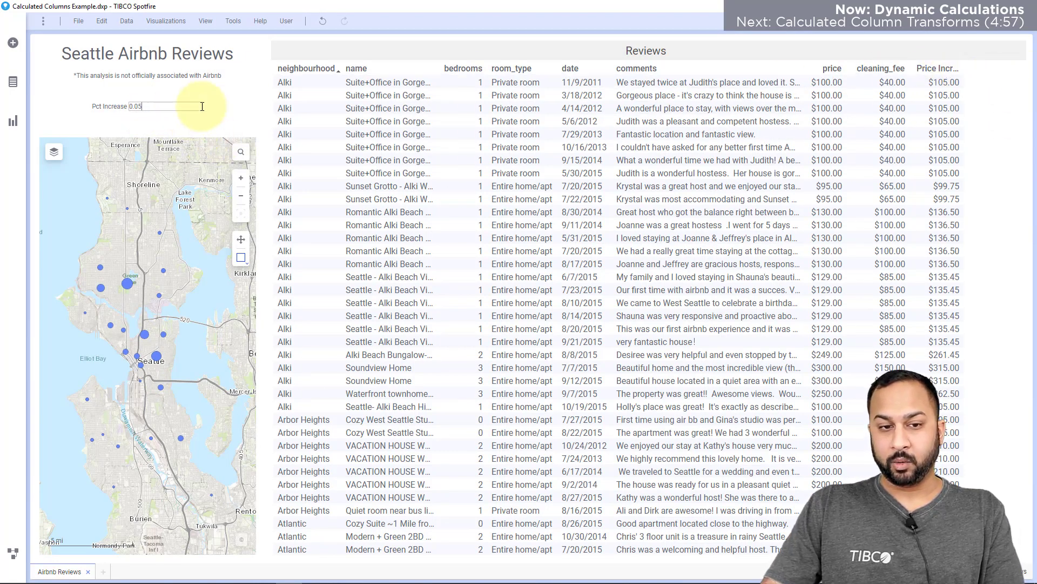
{"action": "key", "text": "BackSpace"}
{"action": "type", "text": "1"}
{"action": "key", "text": "Return"}
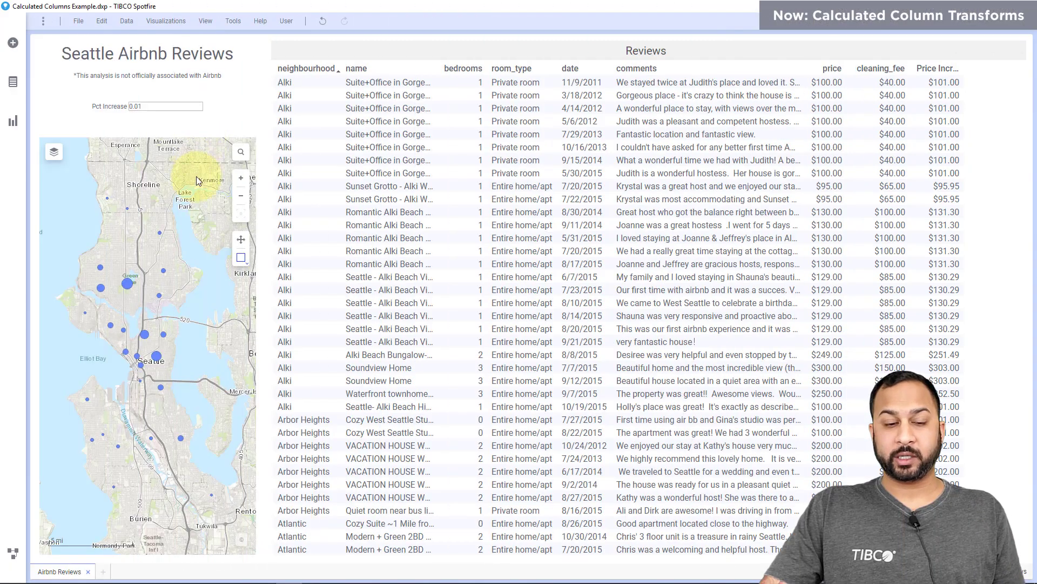
{"action": "left_click", "coordinate": [13, 553]}
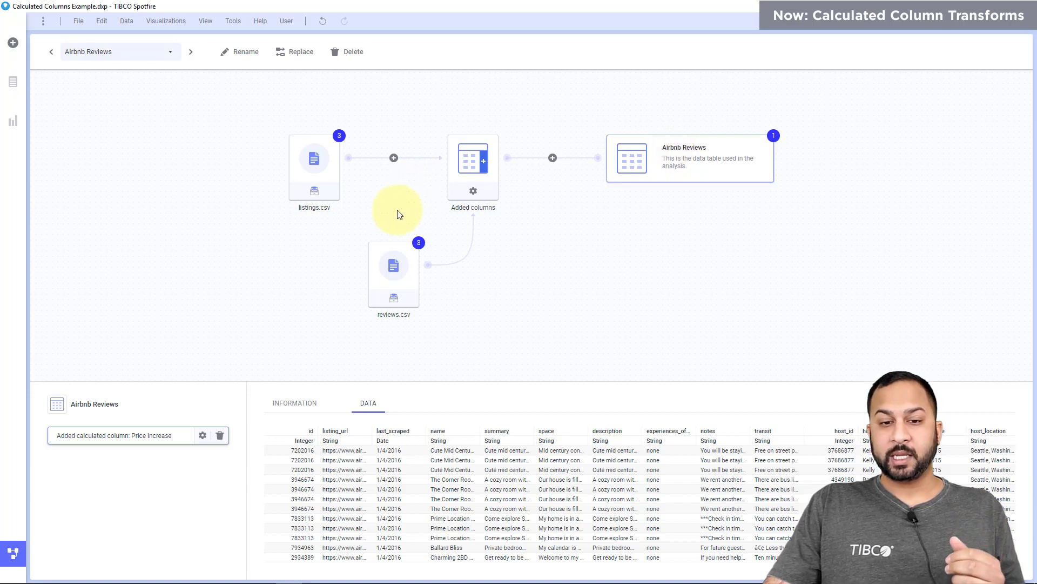
{"action": "left_click", "coordinate": [333, 169]}
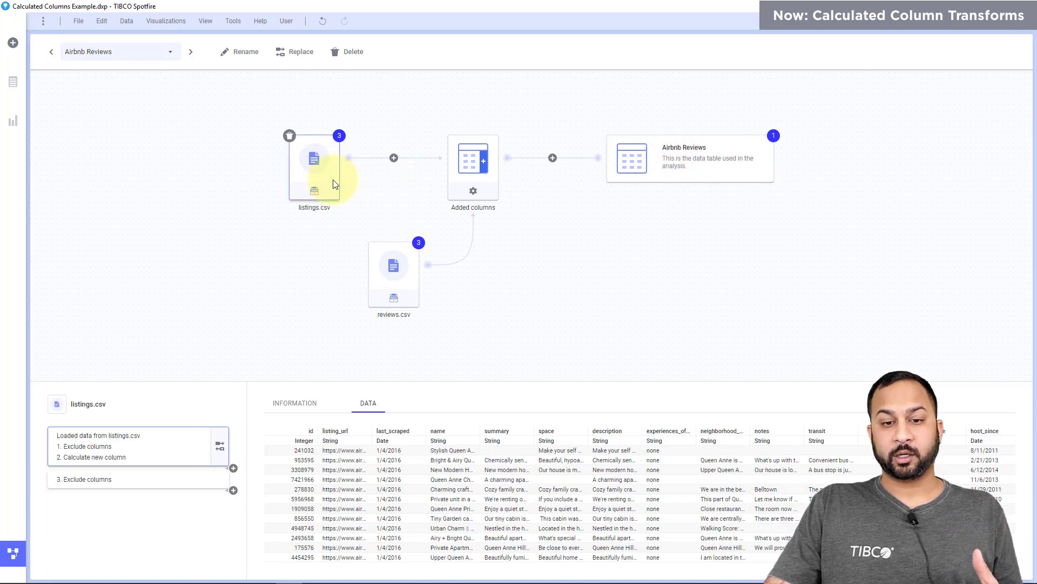
{"action": "left_click", "coordinate": [398, 254]}
{"action": "left_click", "coordinate": [468, 172]}
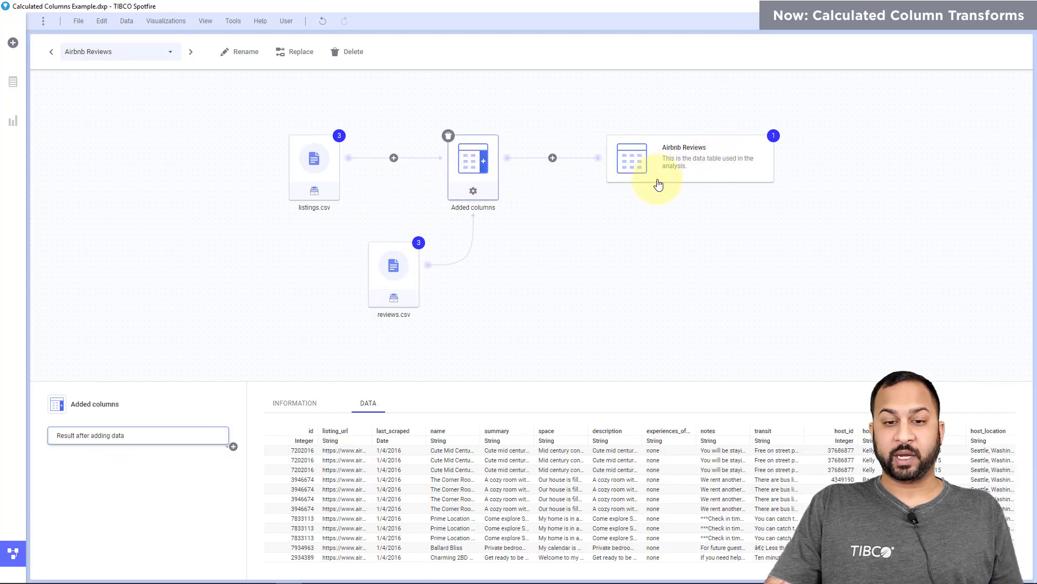
- Add a Calculate new column transformation after the listings.csv column exclusion step
{"action": "left_click", "coordinate": [331, 169]}
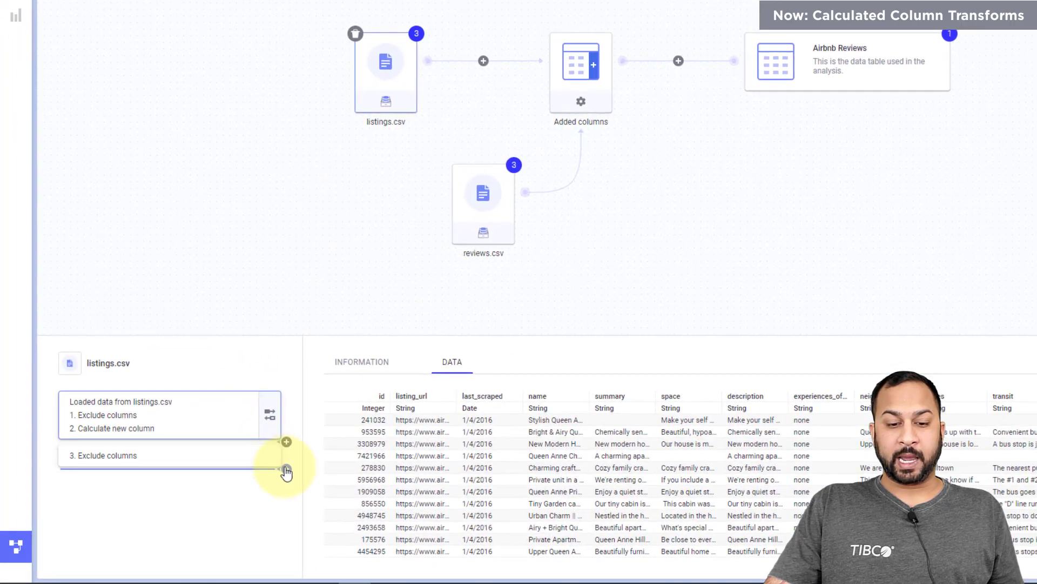
{"action": "left_click", "coordinate": [286, 469]}
{"action": "left_click", "coordinate": [323, 482]}
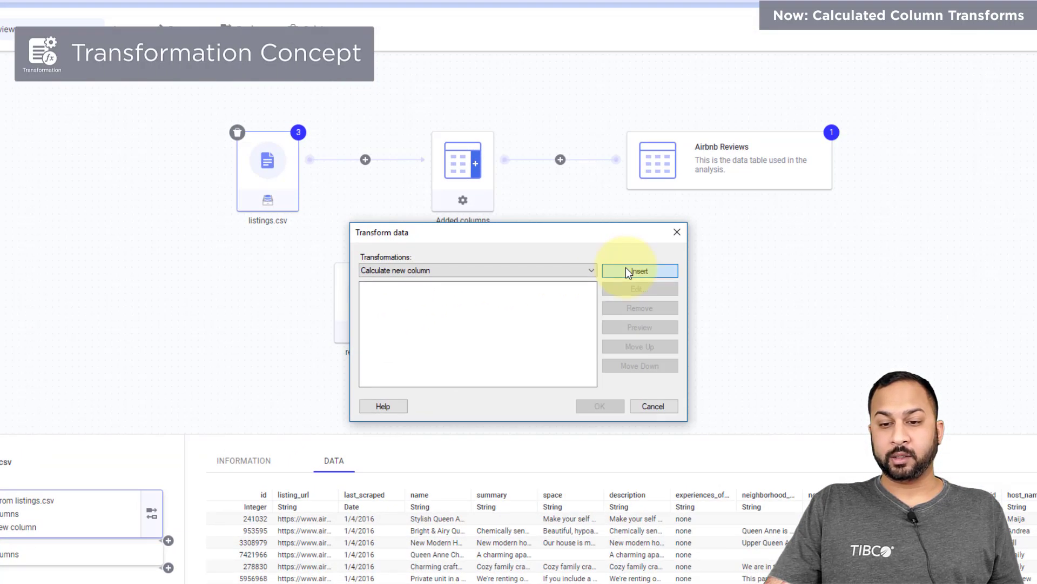
{"action": "left_click", "coordinate": [626, 271]}
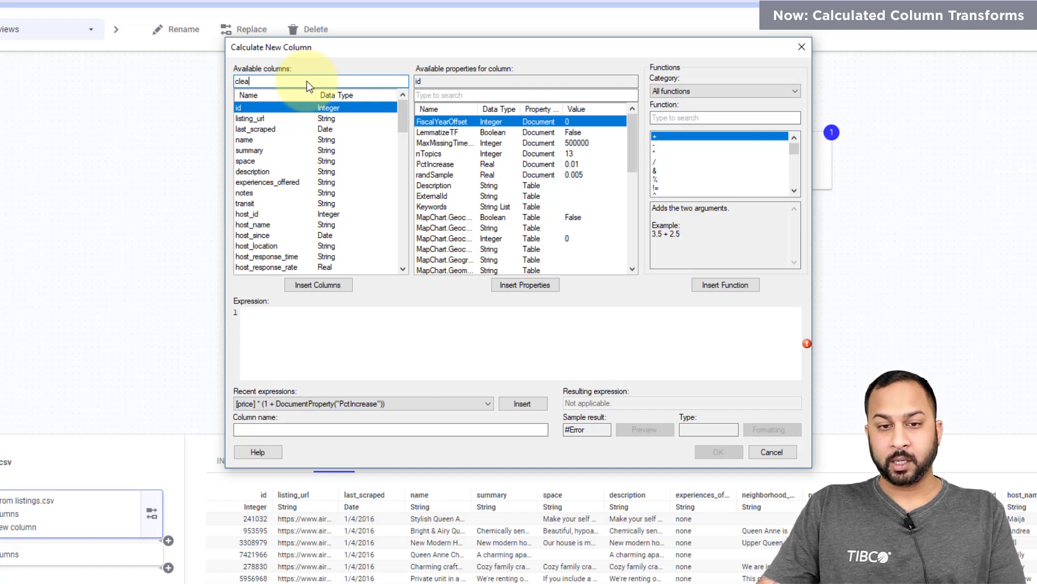
- Build the expression [cleaning_fee]/[price]
{"action": "left_click", "coordinate": [314, 287]}
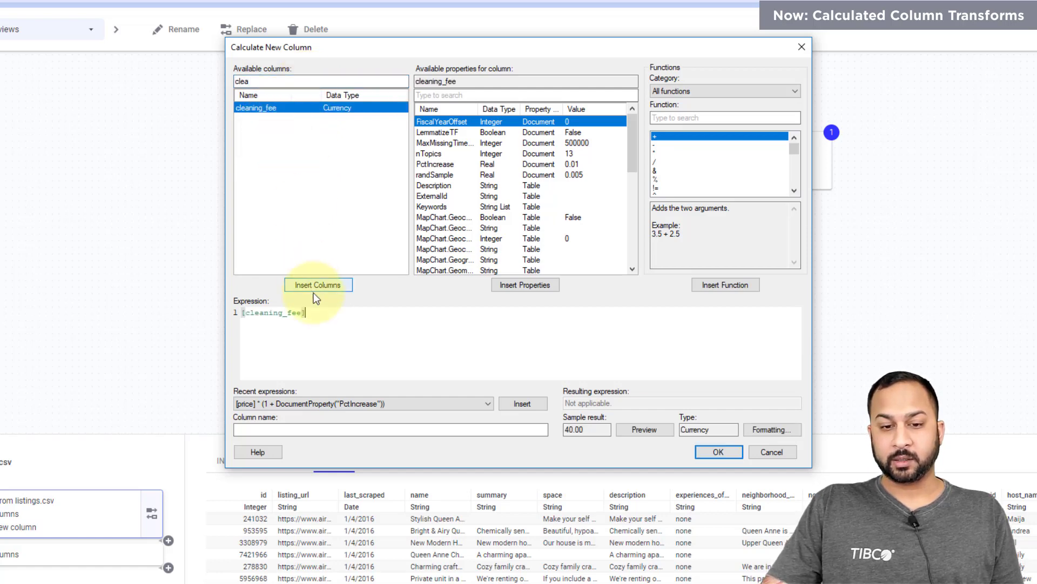
{"action": "type", "text": "/"}
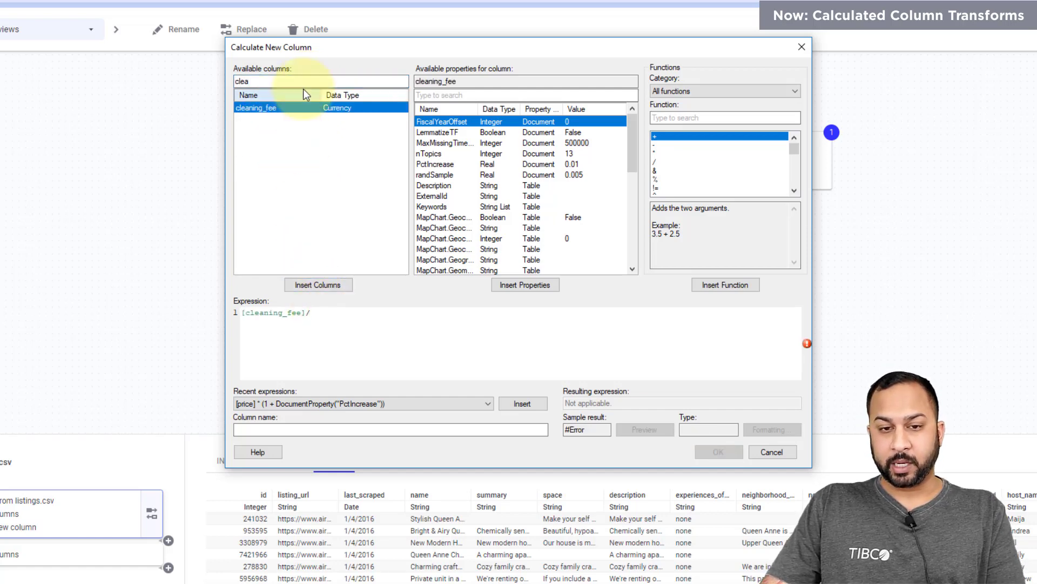
{"action": "left_click_drag", "start_coordinate": [303, 86], "coordinate": [141, 81]}
{"action": "type", "text": "pr"}
{"action": "left_click", "coordinate": [265, 119]}
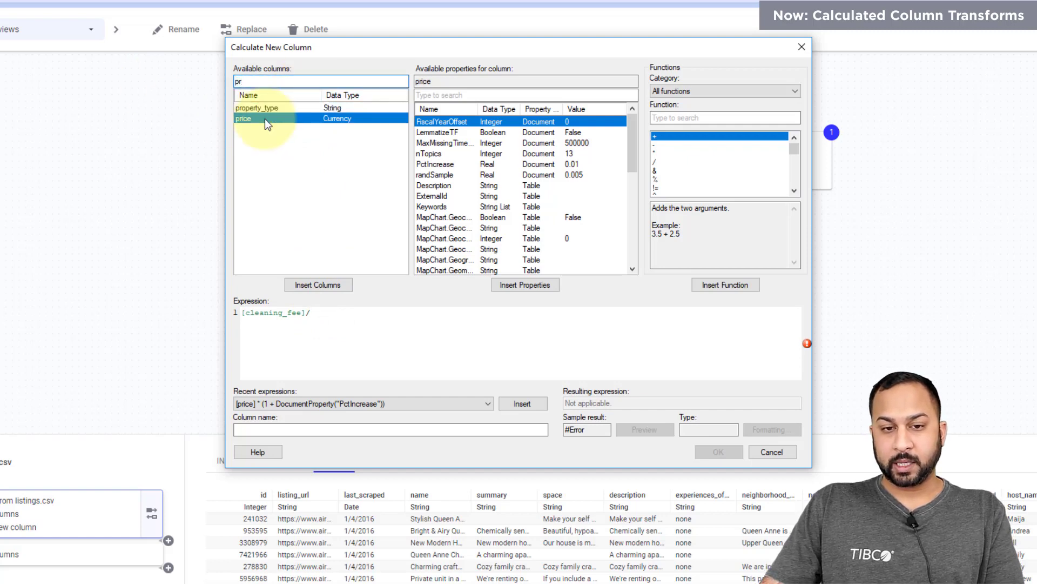
{"action": "left_click", "coordinate": [298, 284]}
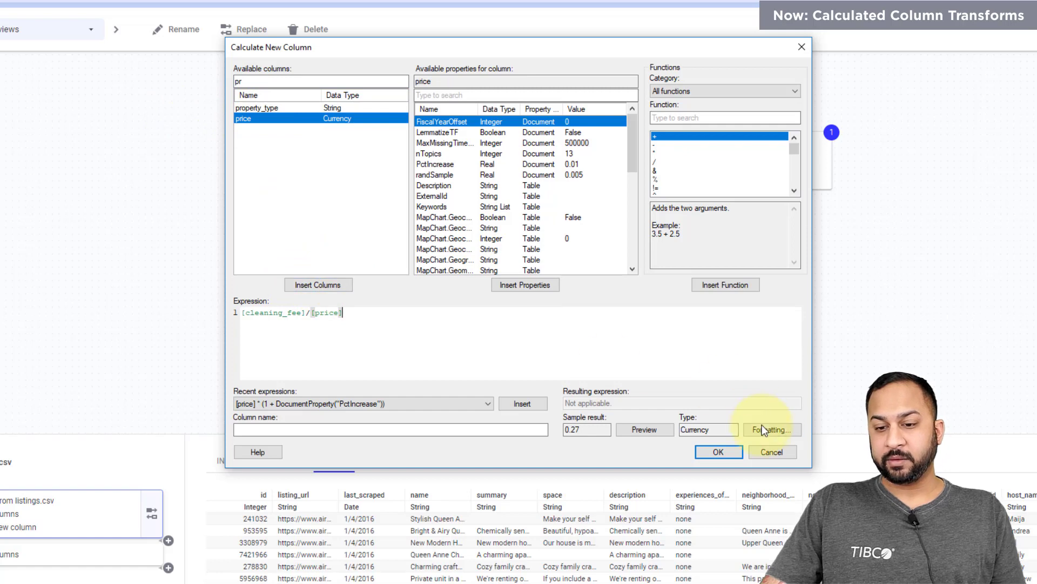
- Format the result as Percentage, name it Pct Cleaning, and create the column
{"action": "left_click", "coordinate": [763, 427]}
{"action": "left_click", "coordinate": [393, 179]}
{"action": "left_click", "coordinate": [598, 375]}
{"action": "left_click", "coordinate": [411, 429]}
{"action": "type", "text": "Pct Clea"}
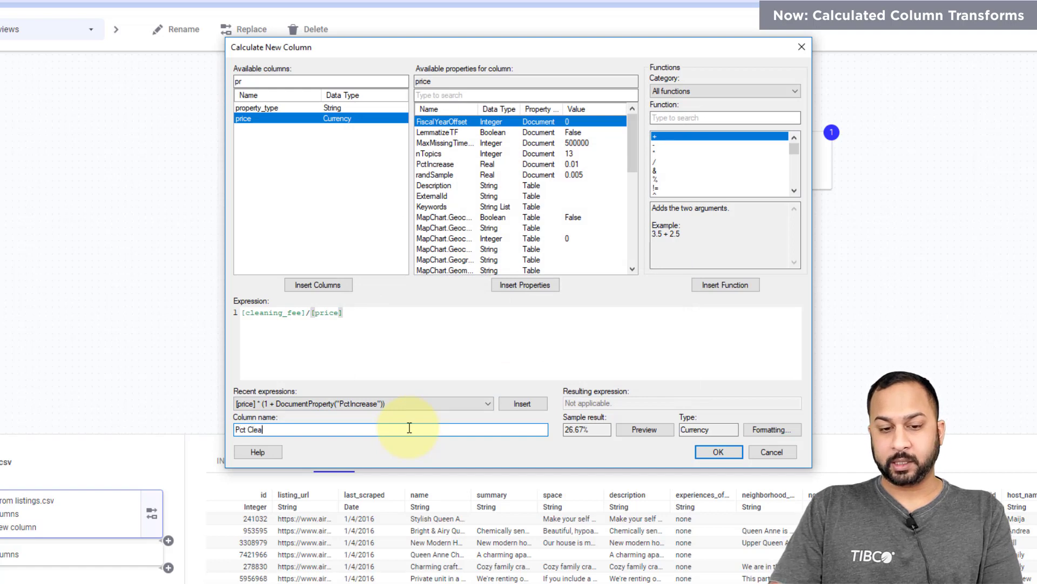
{"action": "type", "text": "ning"}
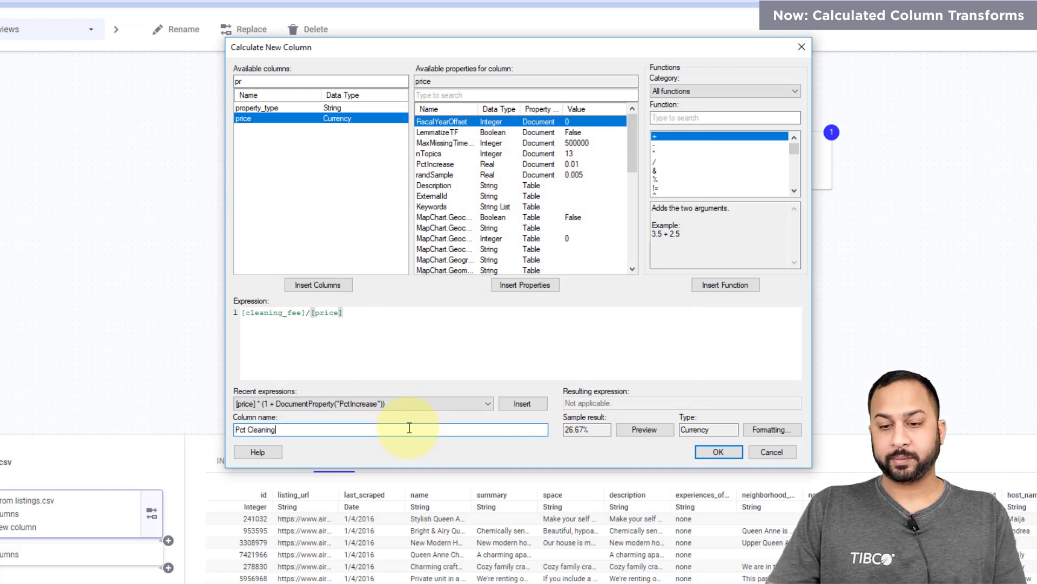
{"action": "left_click", "coordinate": [704, 459]}
- Apply the transformation, check Pct Cleaning in the listings.csv preview, and return to the analysis
{"action": "left_click", "coordinate": [603, 411]}
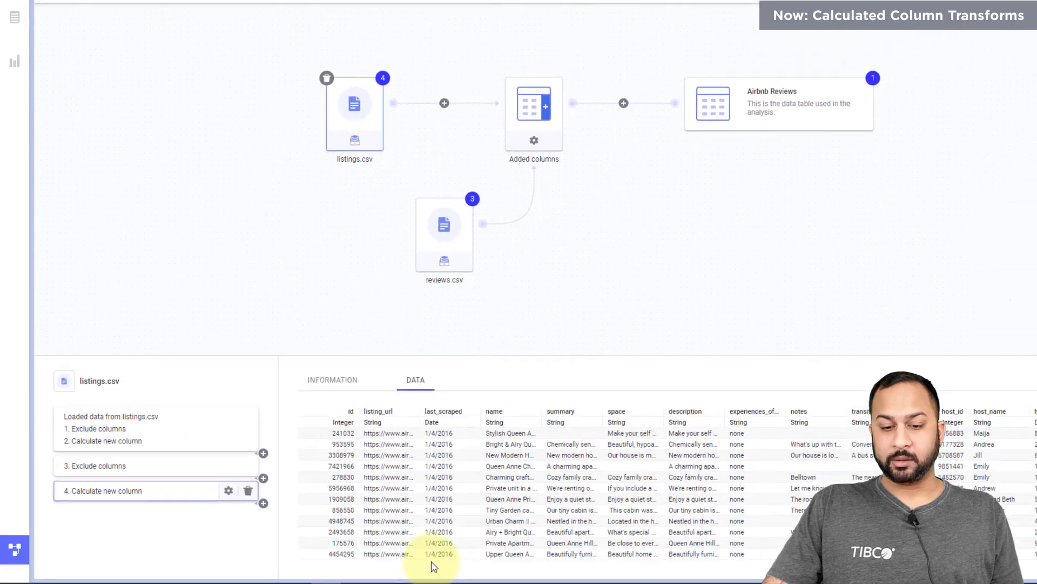
{"action": "left_click_drag", "start_coordinate": [426, 552], "coordinate": [1036, 541]}
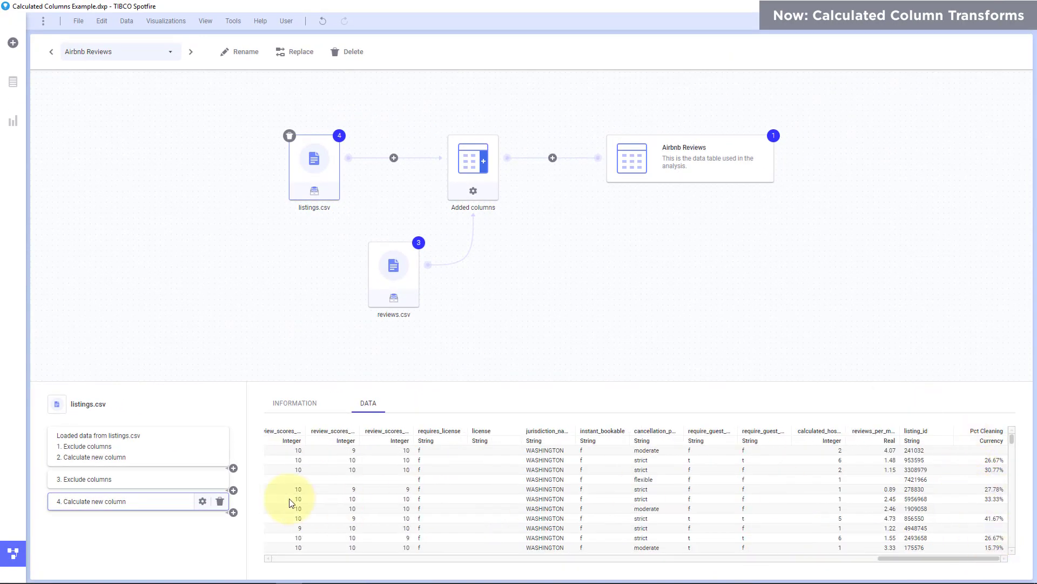
{"action": "left_click", "coordinate": [16, 552]}
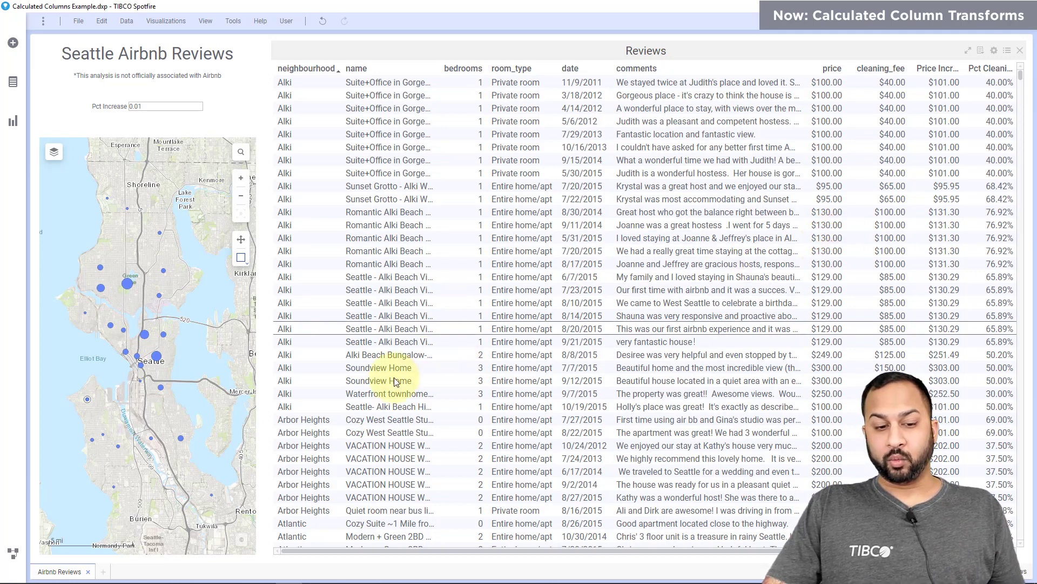
- Switch back to the data canvas to view listings.csv's four steps
{"action": "left_click", "coordinate": [20, 552]}
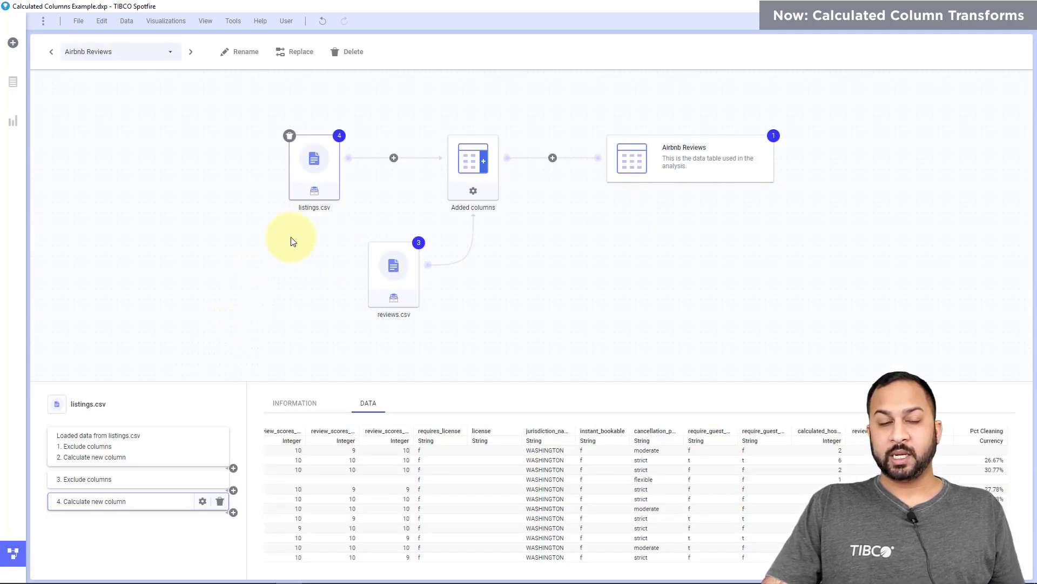